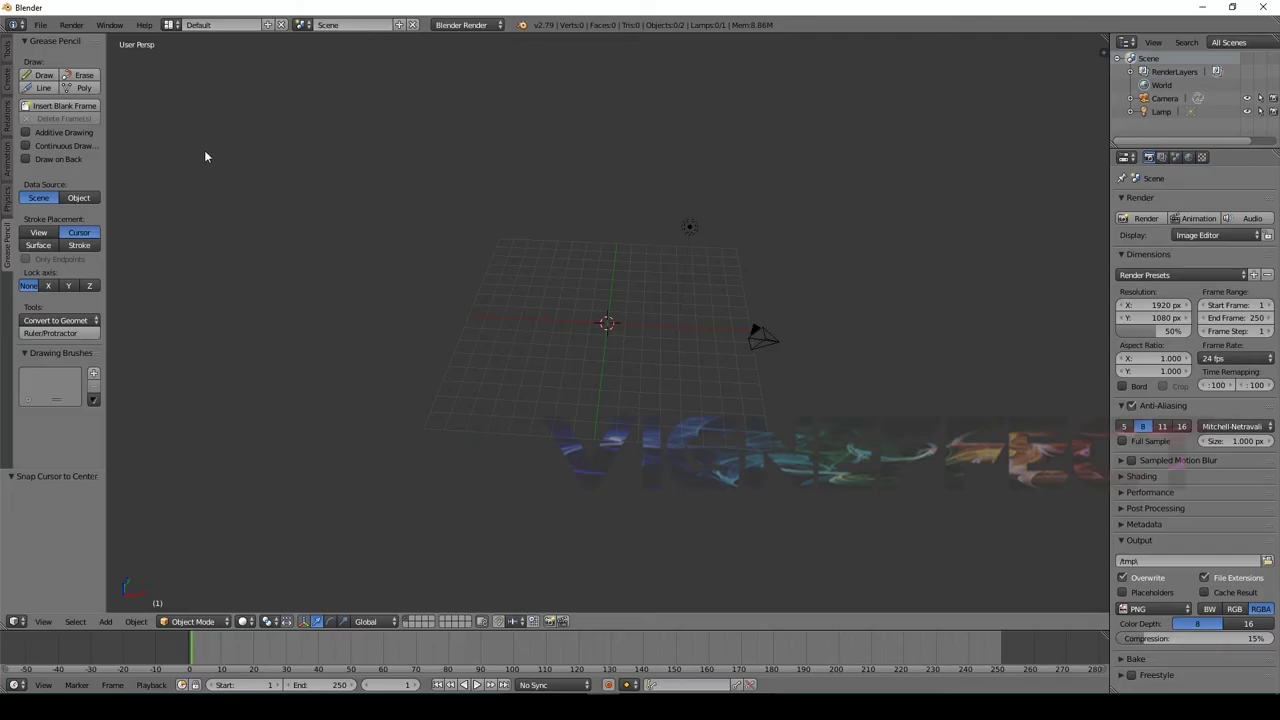
Open the File menu in the top header of the default scene.
left_click(40, 25)
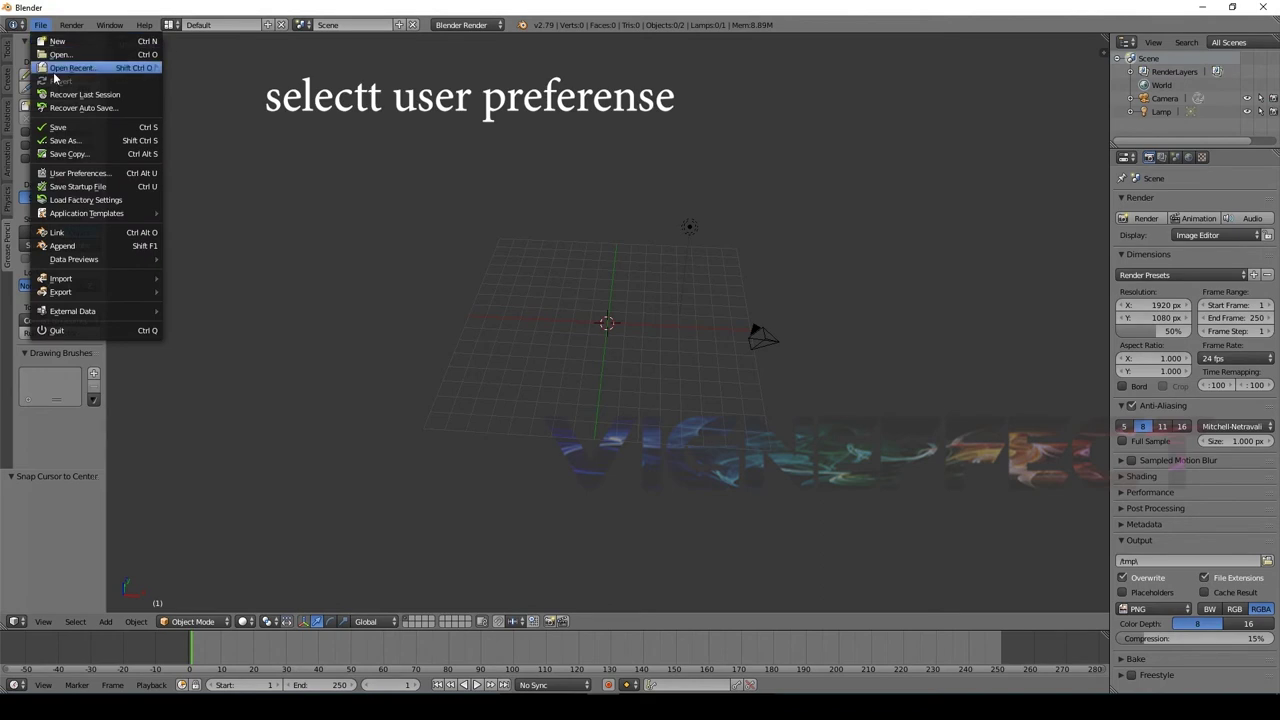
Set Select With to Left in User Preferences and save the user settings.
left_click(72, 175)
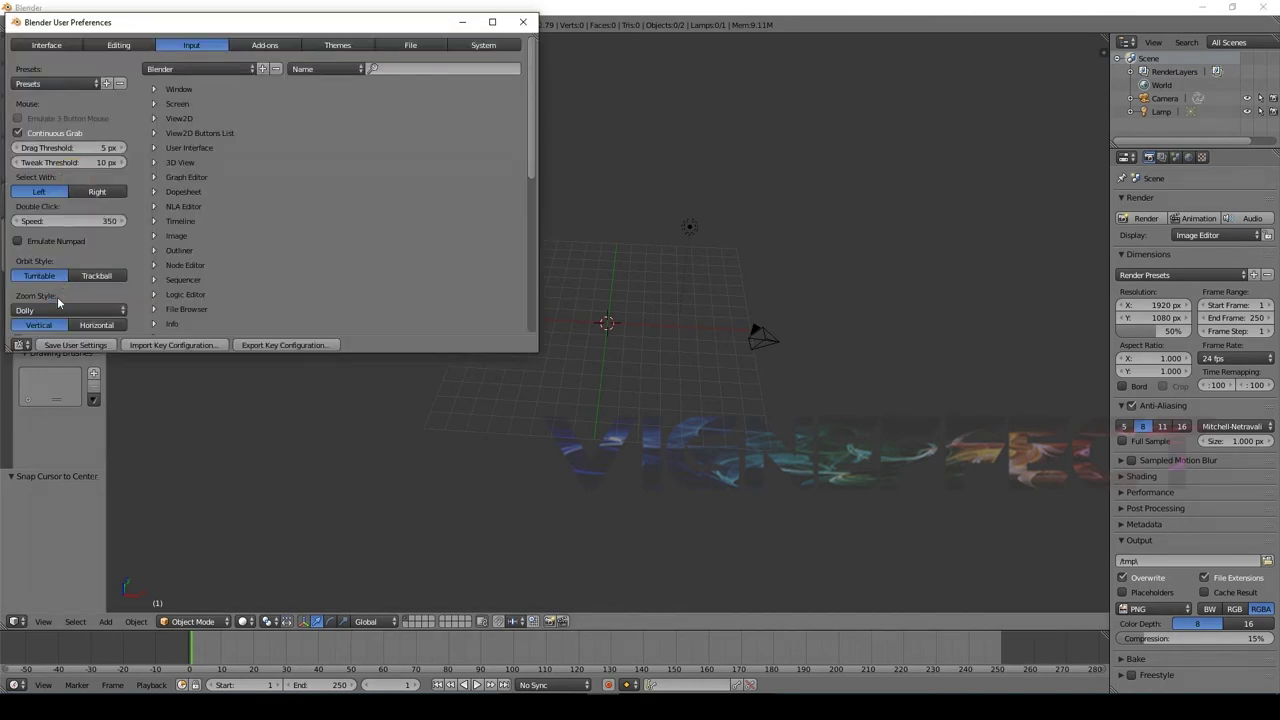
left_click(44, 192)
left_click(89, 345)
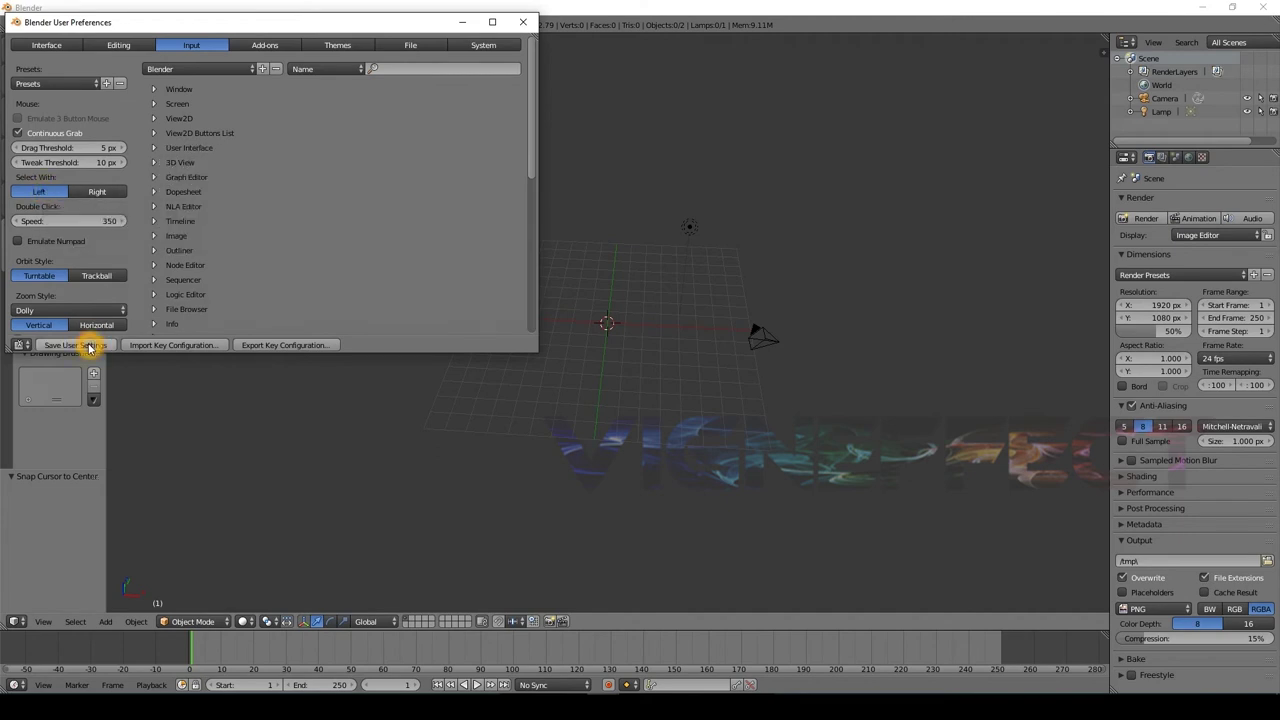
left_click(522, 21)
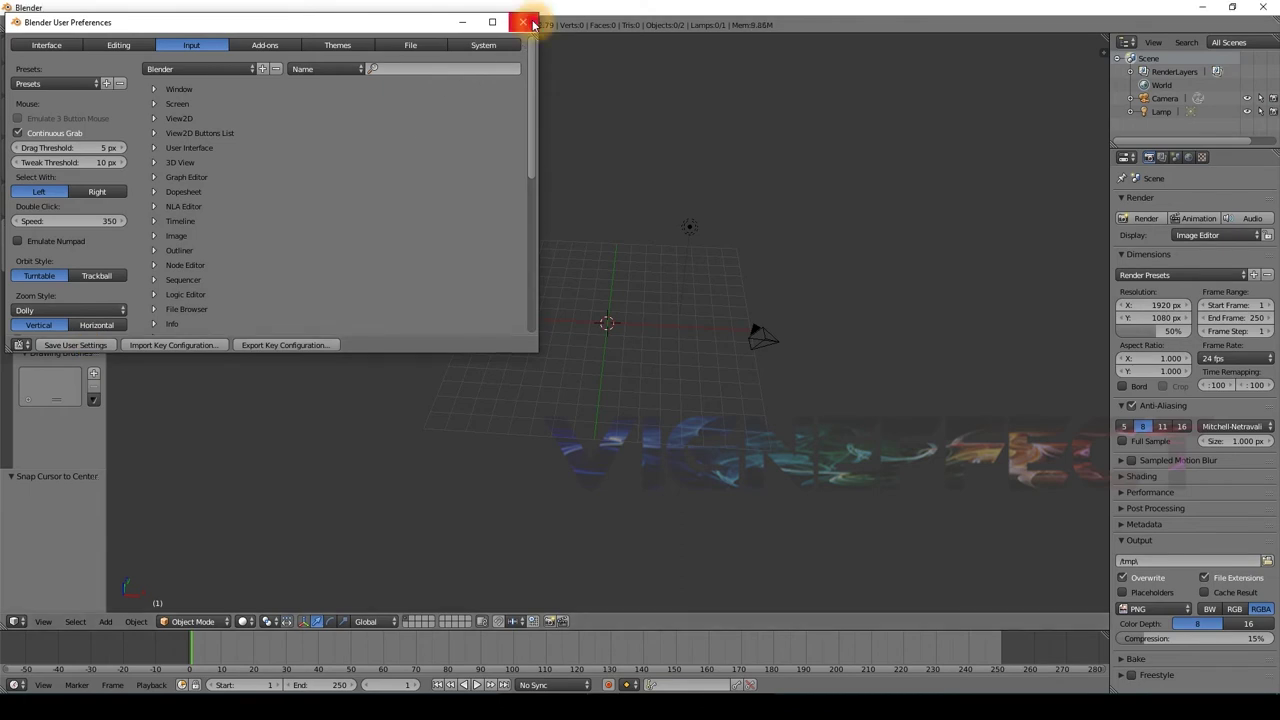
mouse_move(593, 319)
left_mouse_down()
mouse_move(611, 270)
mouse_move(804, 158)
left_mouse_up()
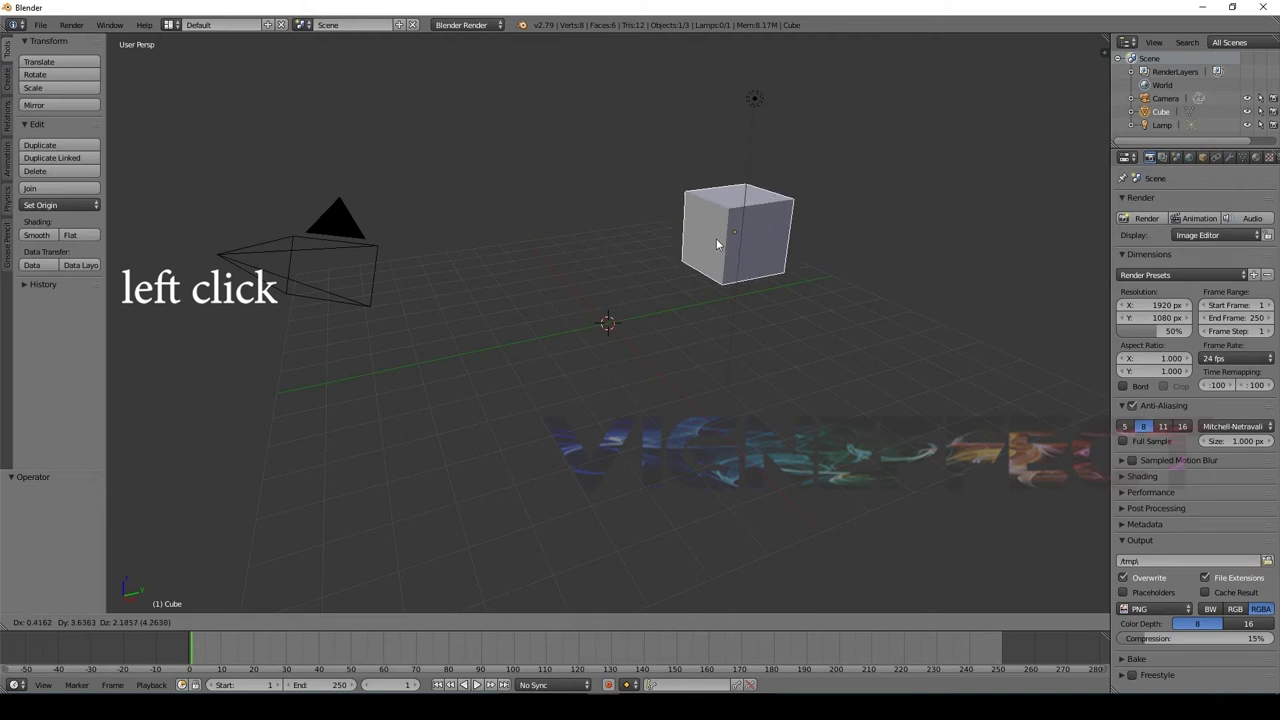
Move the cube back to the scene centre, then undo the move.
left_click(420, 291)
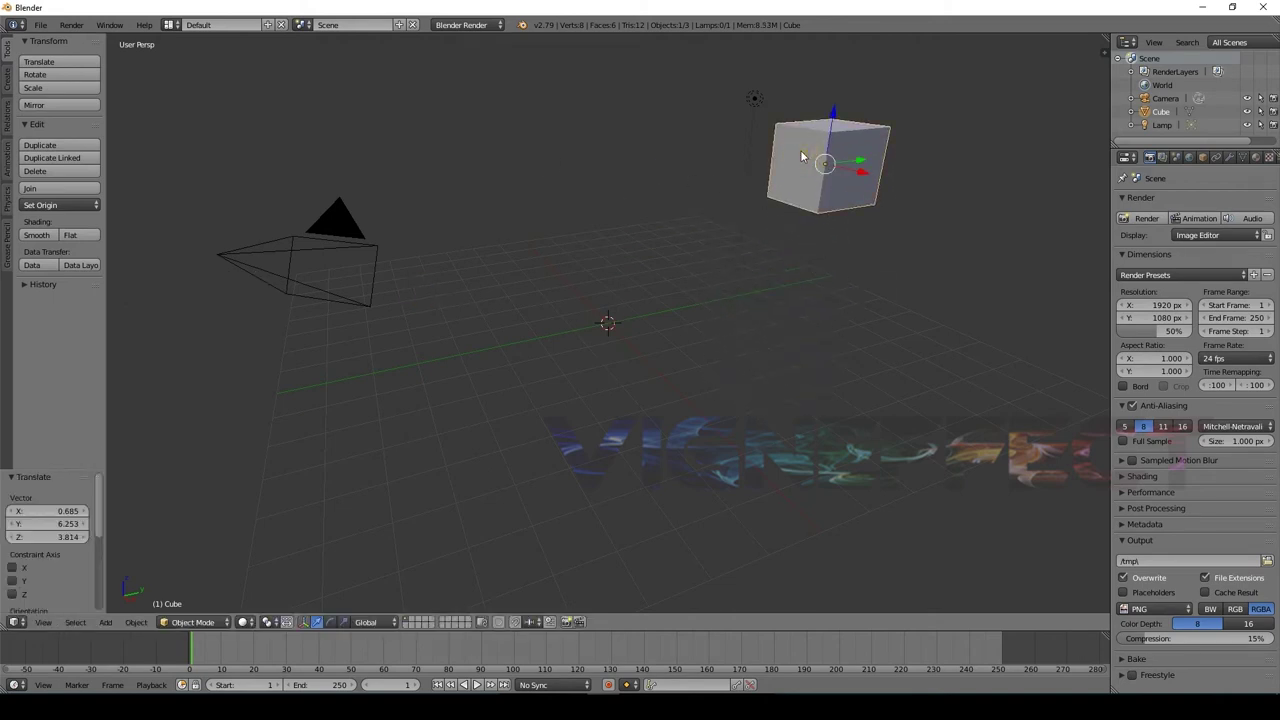
left_click_drag(800, 155, 600, 197)
left_click(600, 197)
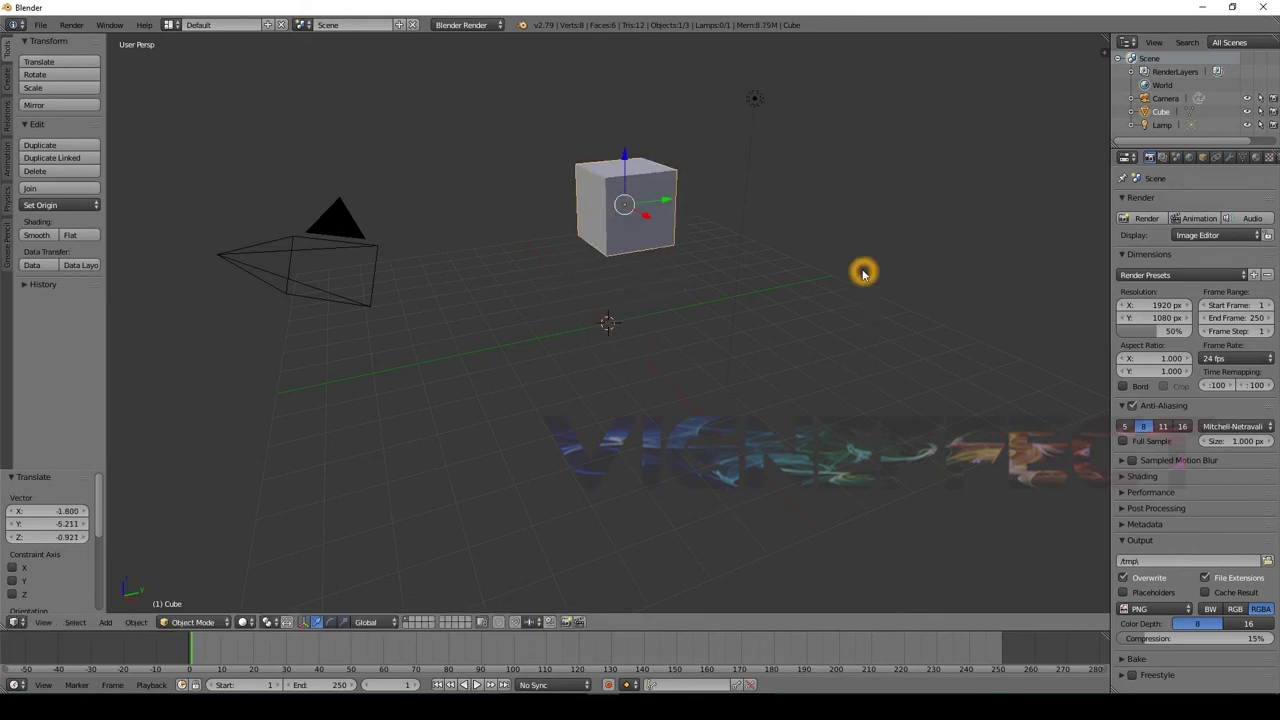
key("ctrl+z")
key("ctrl+z")
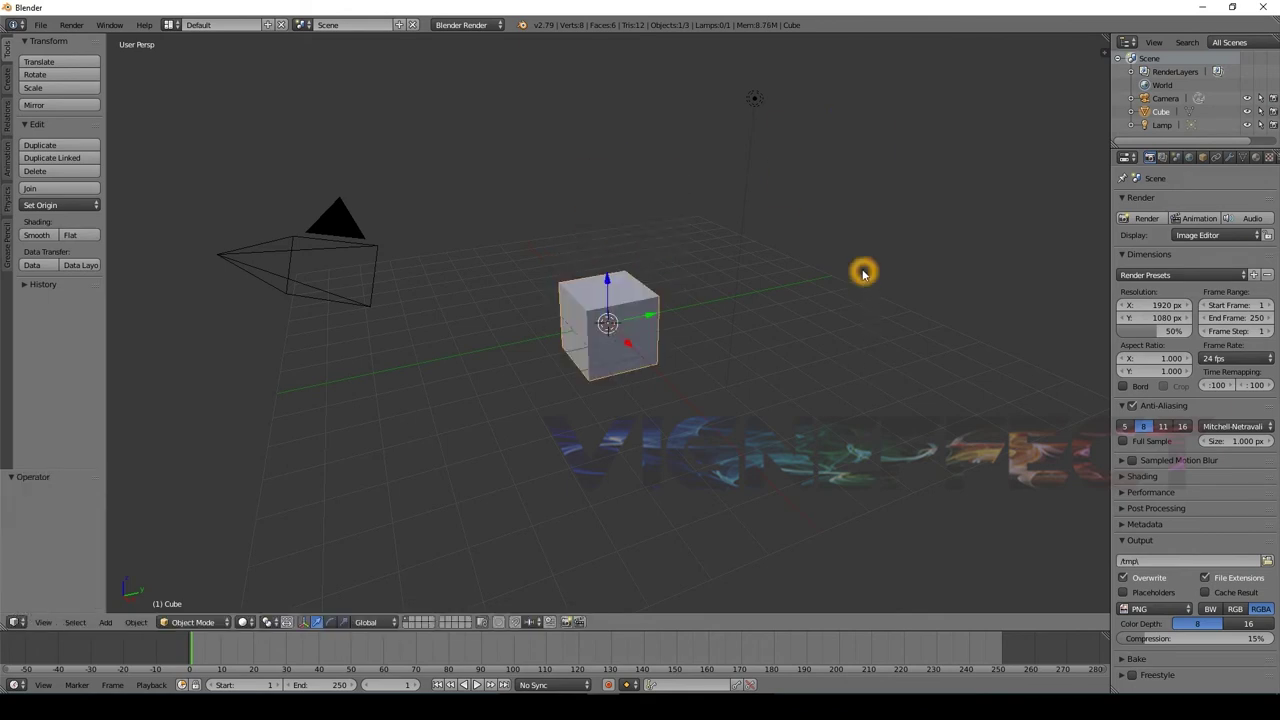
Place the 3D cursor off the cube, then snap it back to the centre.
right_click(600, 189)
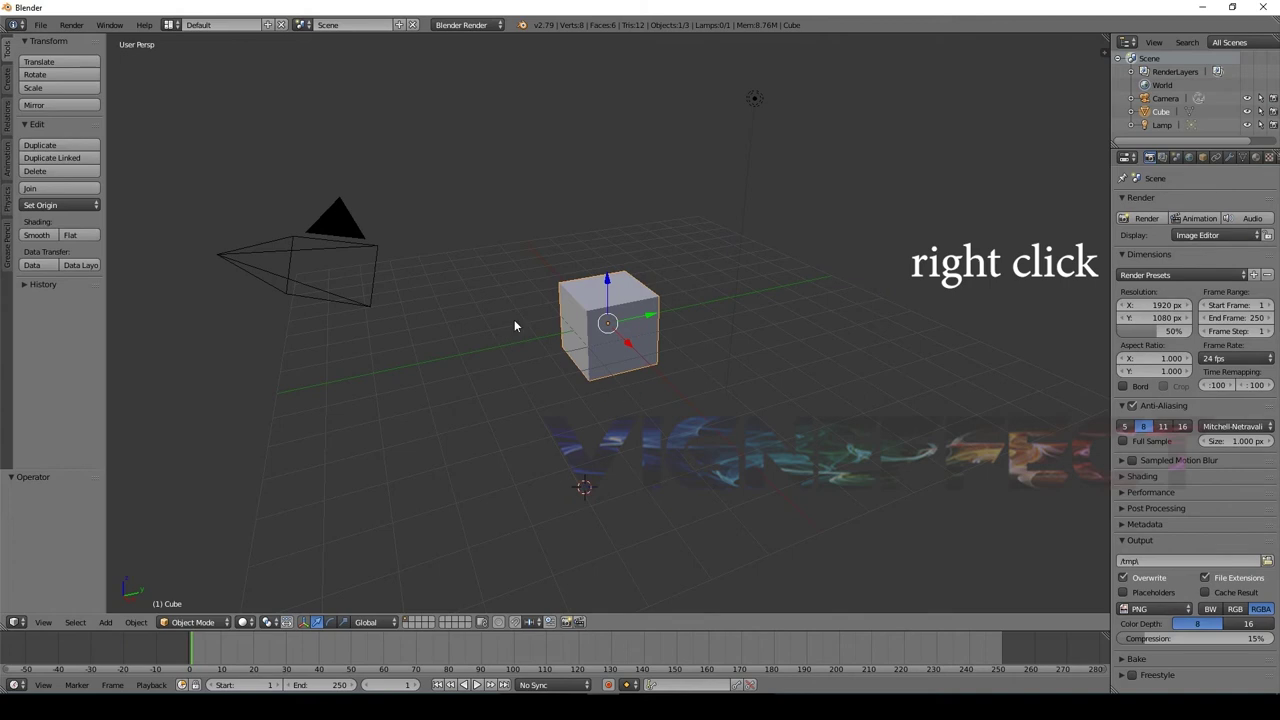
key("space")
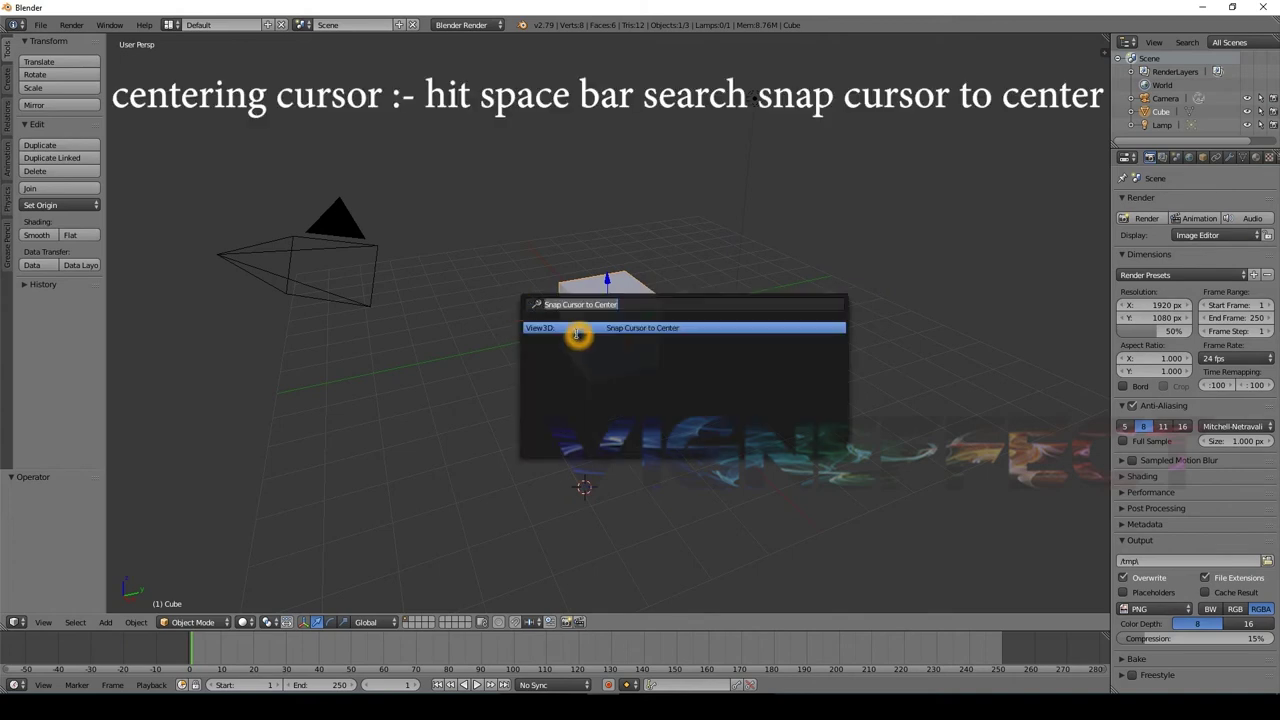
left_click(577, 330)
Start a new file and confirm reloading the start-up scene.
left_click(38, 24)
left_click(40, 40)
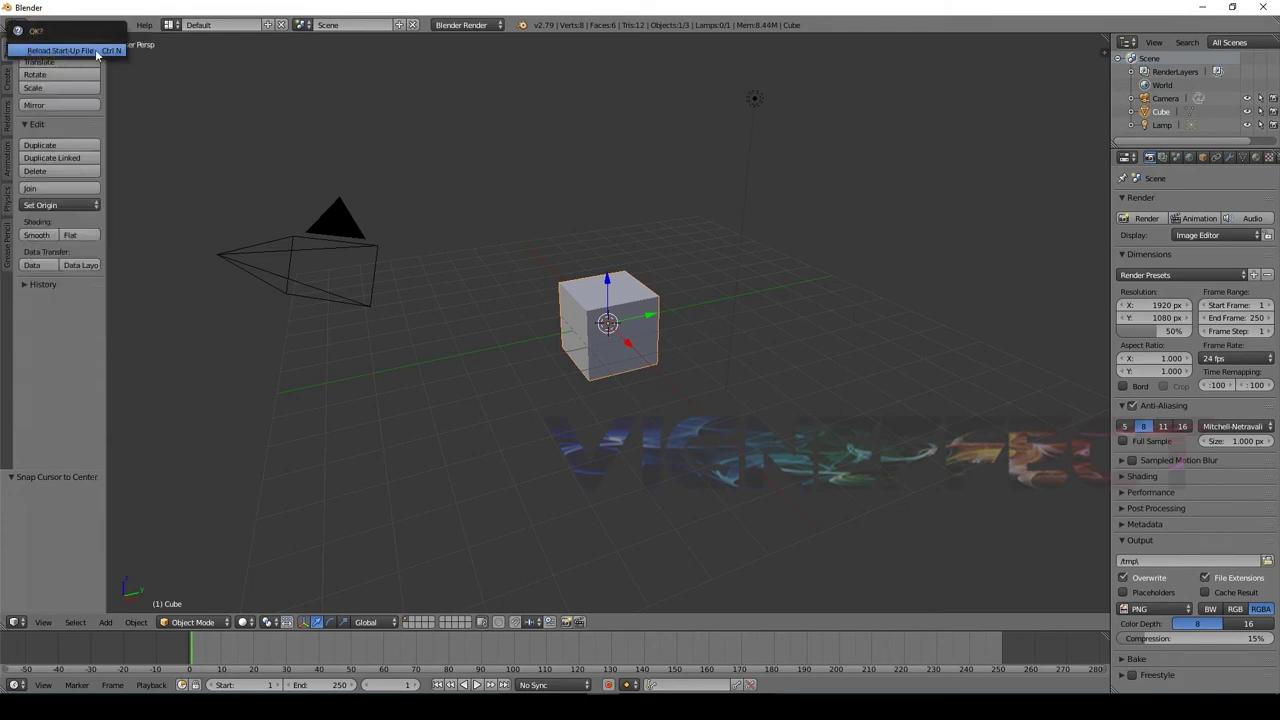
left_click(106, 51)
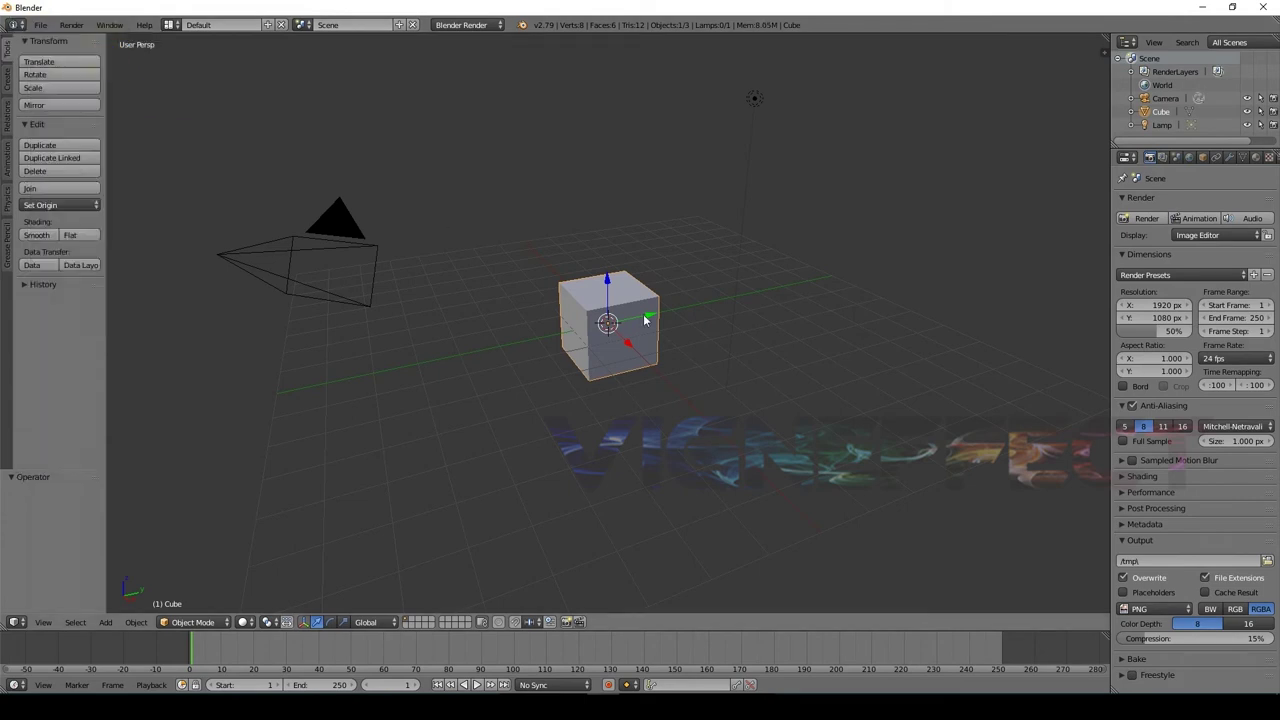
Switch to orthographic, view the cube from front and right, then orbit to an angled view.
left_click(42, 622)
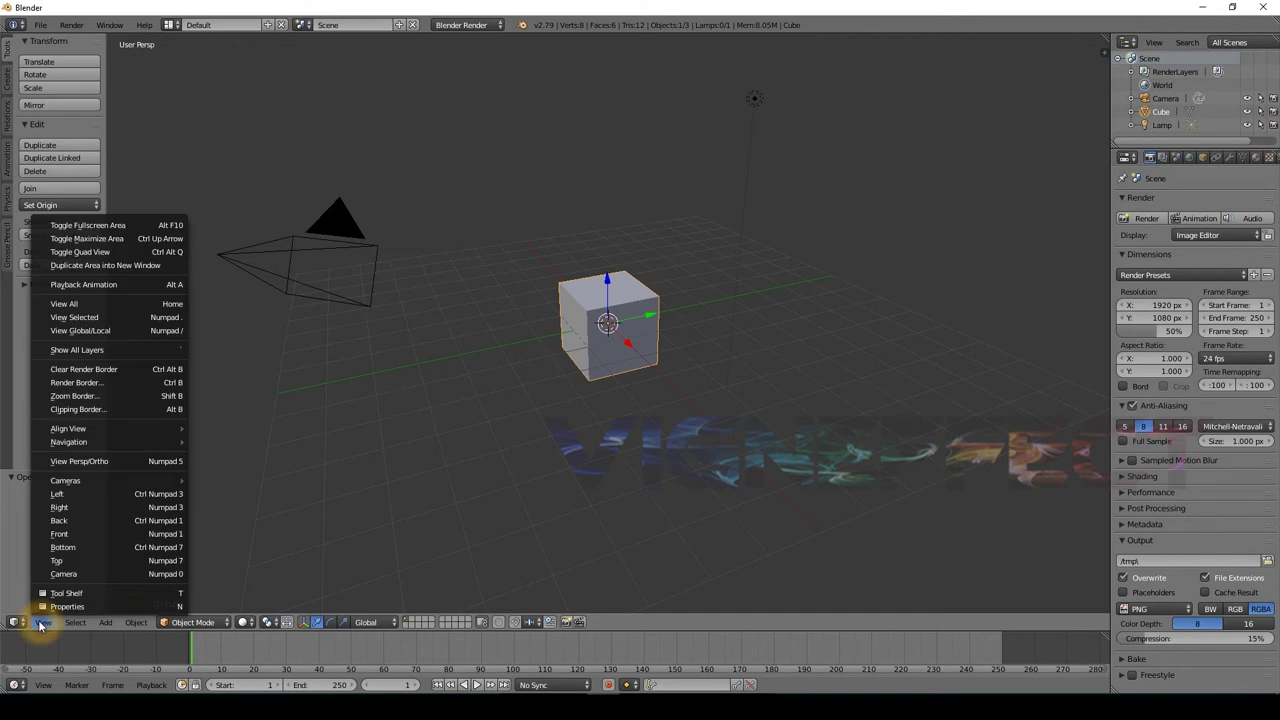
left_click(87, 461)
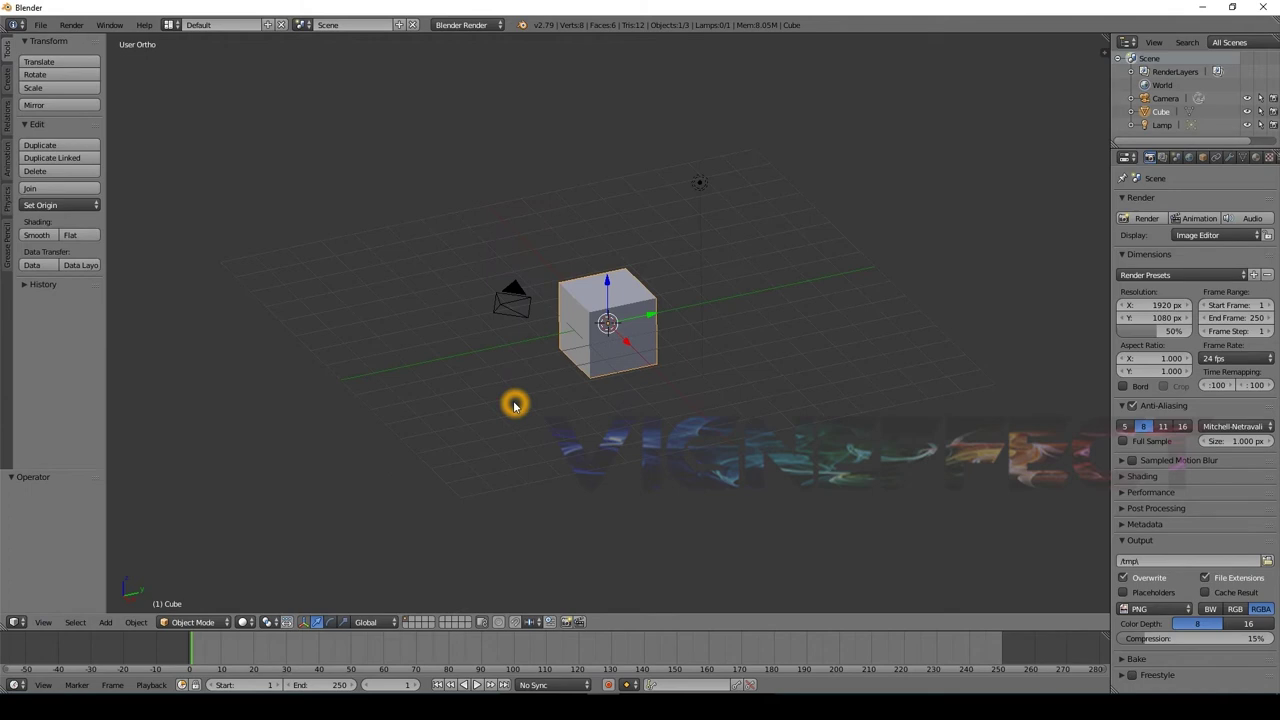
key("KP_1")
key("KP_3")
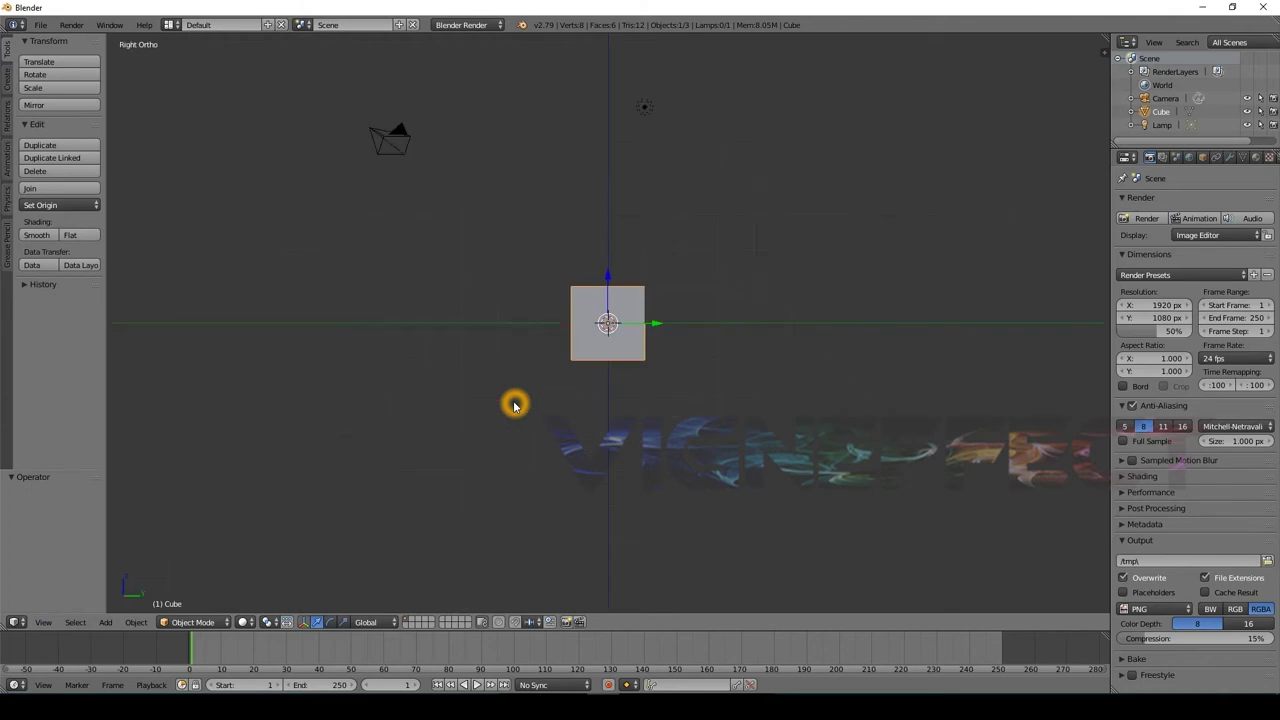
middle_click_drag(514, 405, 130, 527)
Switch the cube into Edit Mode and show the viewport properties panel.
left_click(218, 623)
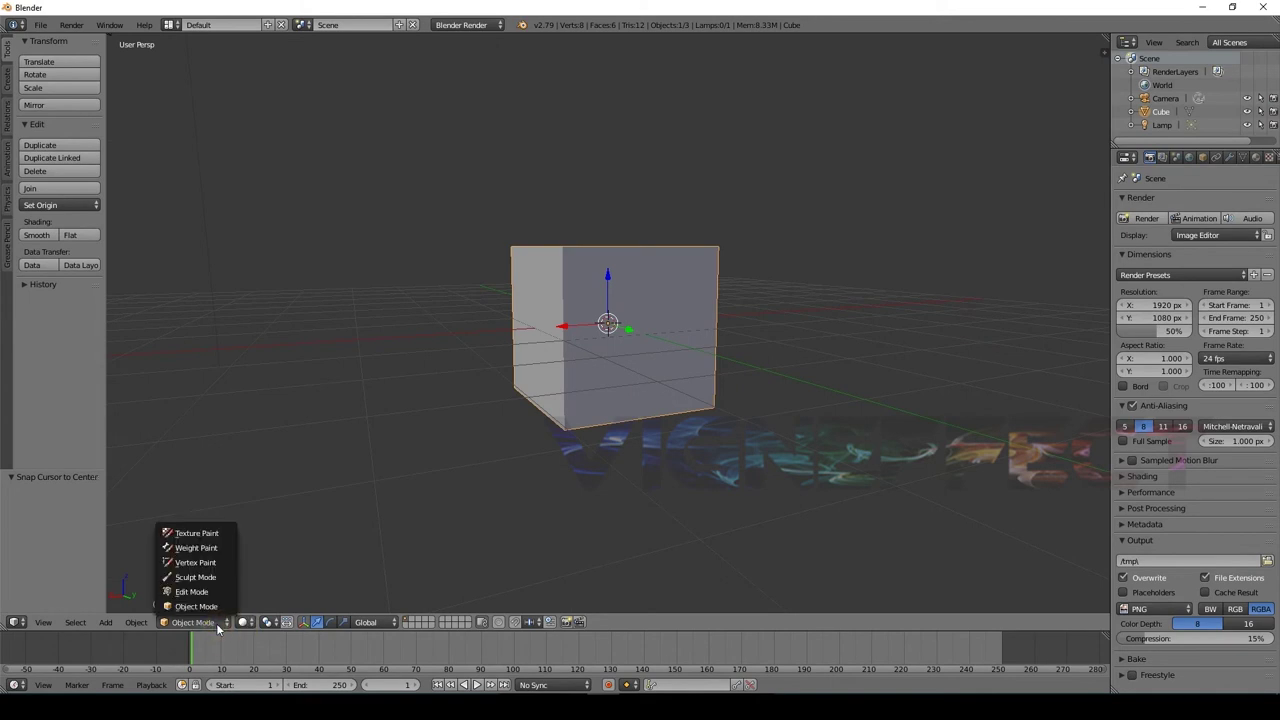
left_click(215, 592)
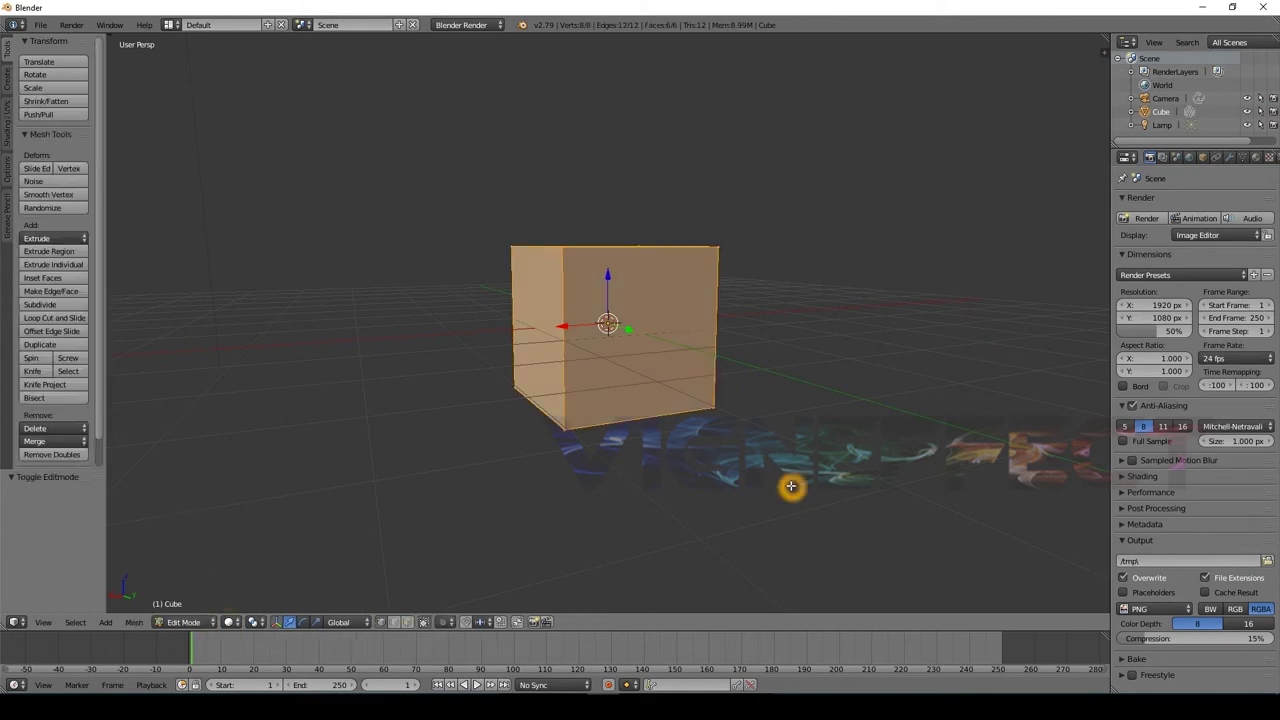
key("n")
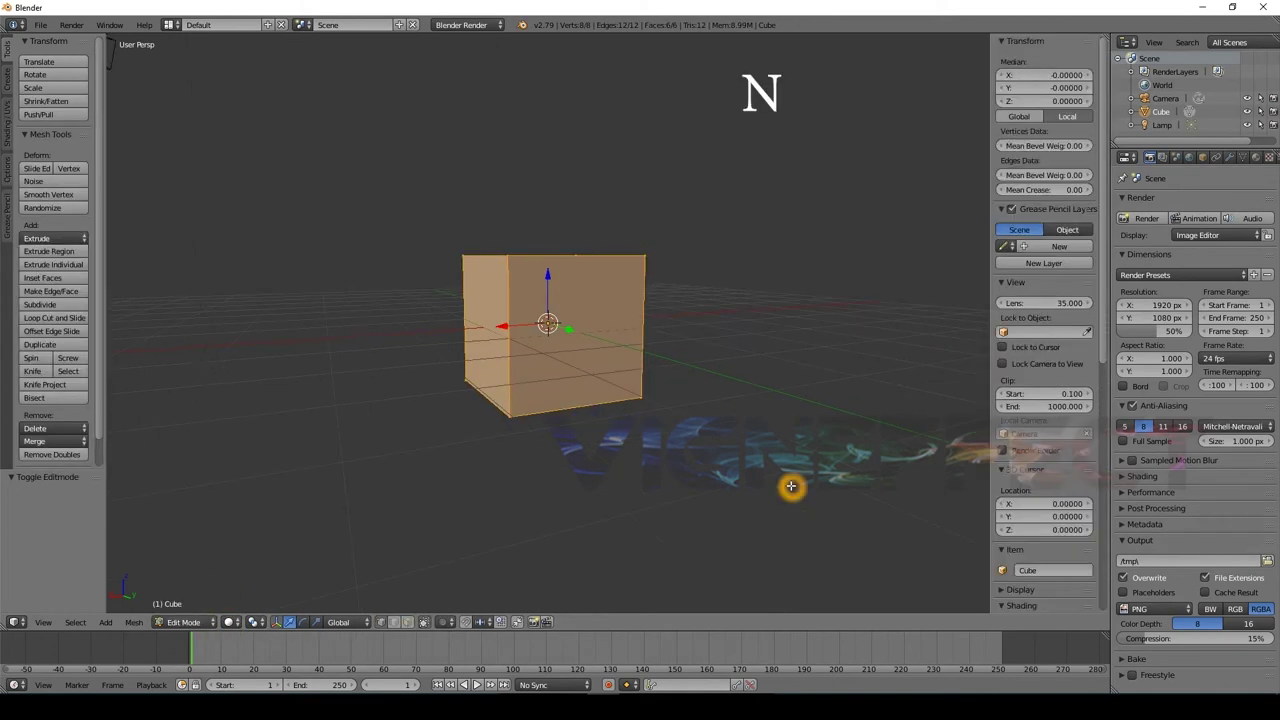
Enable Background Images, add one empty image slot and expand its settings.
left_click(997, 450)
scroll(1088, 476, "down", 3)
left_click(1063, 500)
scroll(1072, 563, "down", 3)
scroll(1068, 588, "down", 2)
scroll(1057, 590, "down", 2)
scroll(1052, 570, "down", 1)
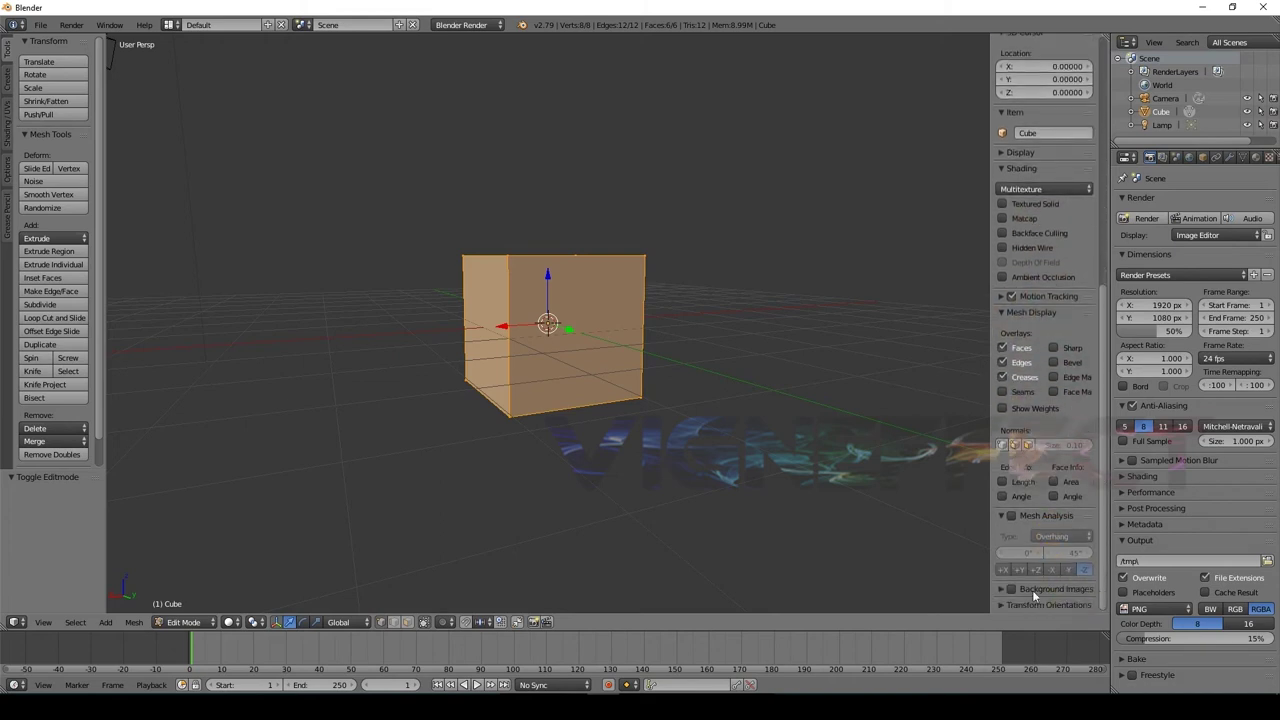
left_click(1005, 594)
scroll(1029, 543, "down", 1)
left_click(1011, 565)
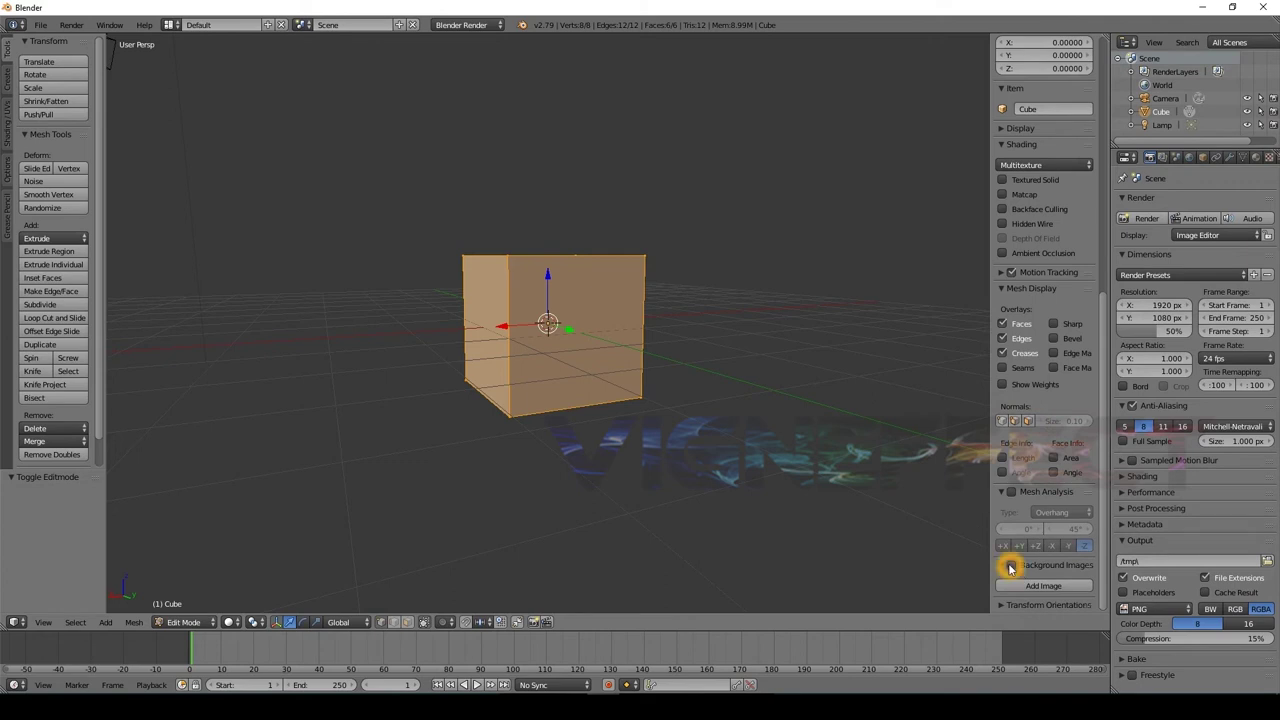
left_click(1035, 587)
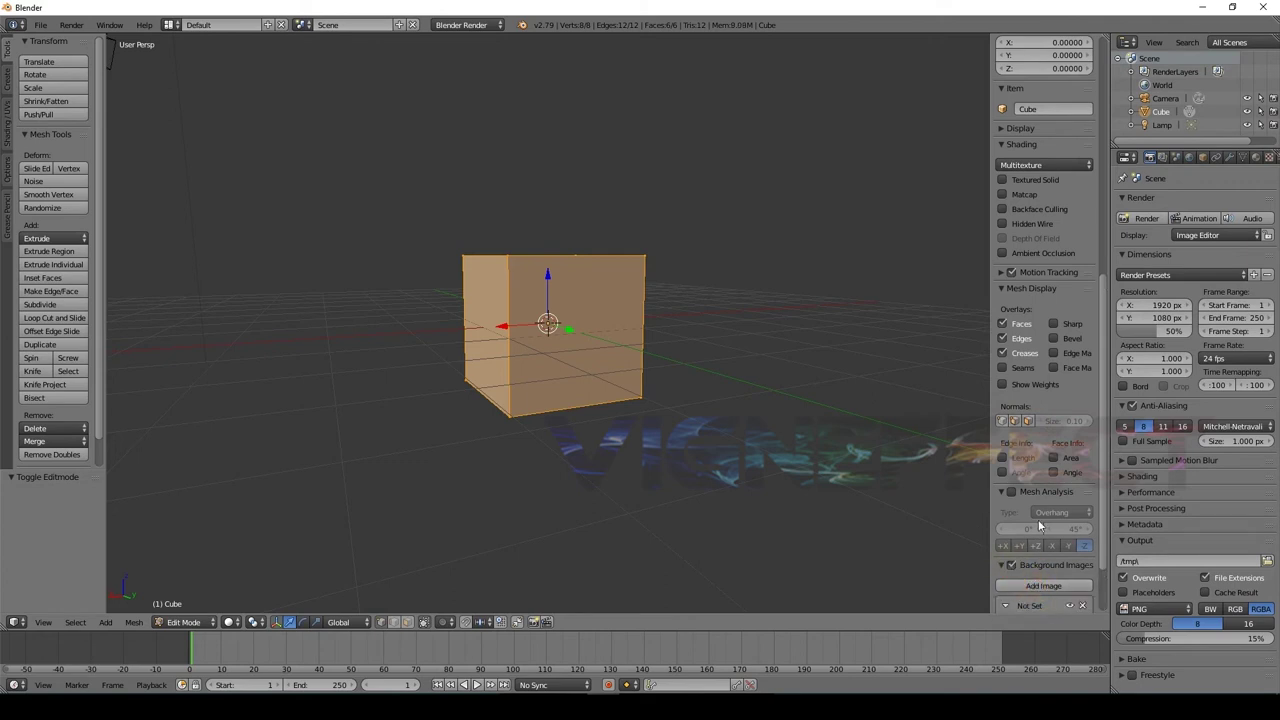
left_click(1006, 605)
scroll(1040, 590, "down", 2)
Load SHOT GUN.jpg from E:\MY WEB\BLENDER\PICTURE as the background image.
left_click(1074, 587)
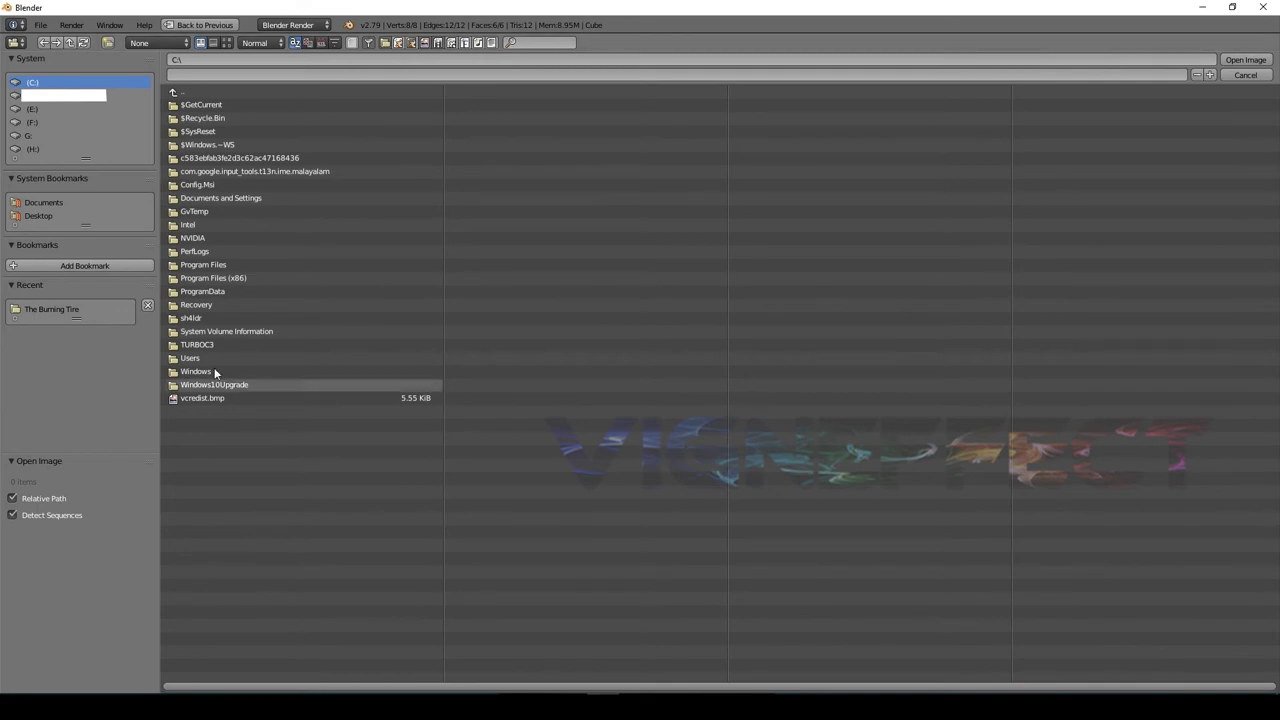
left_click(33, 110)
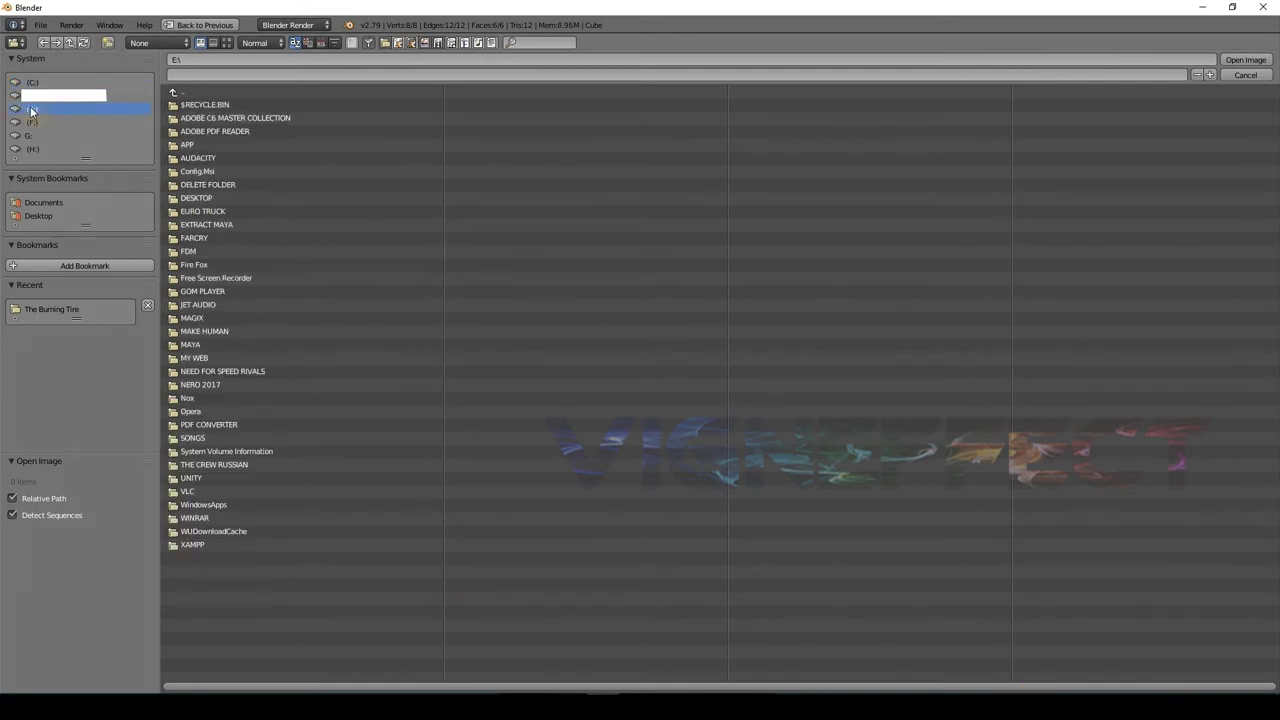
left_click(210, 350)
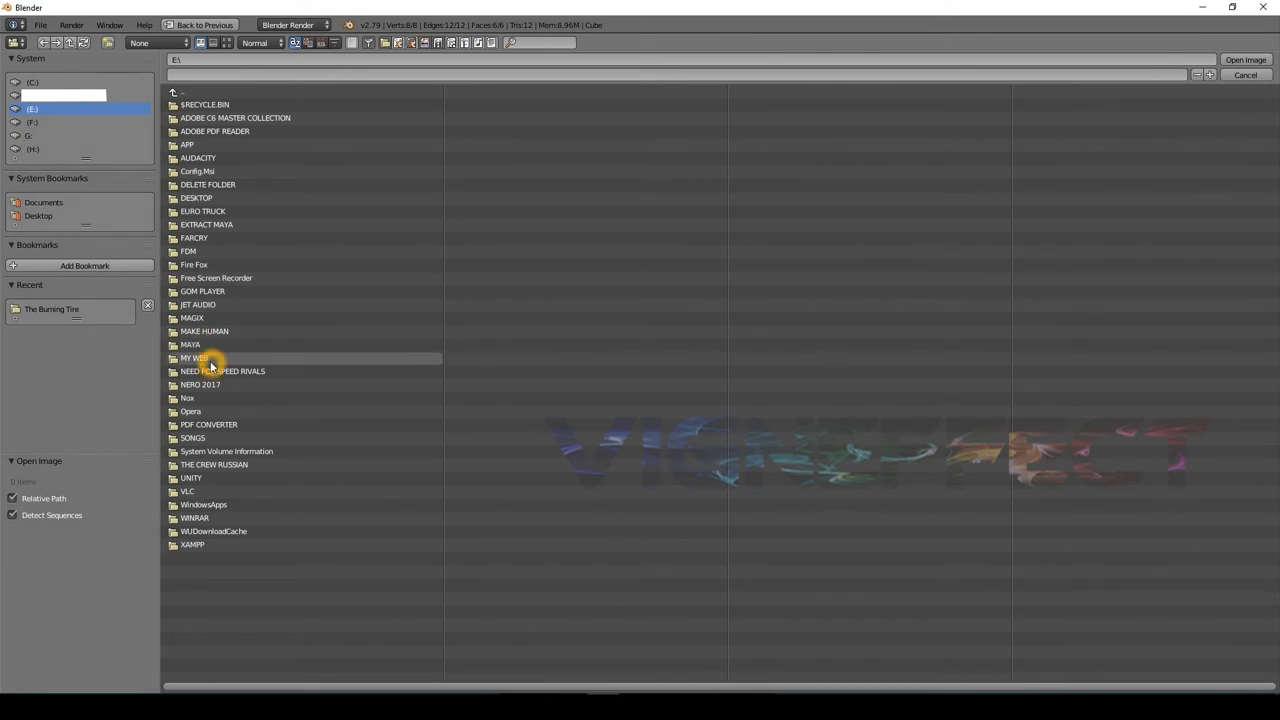
left_click(211, 360)
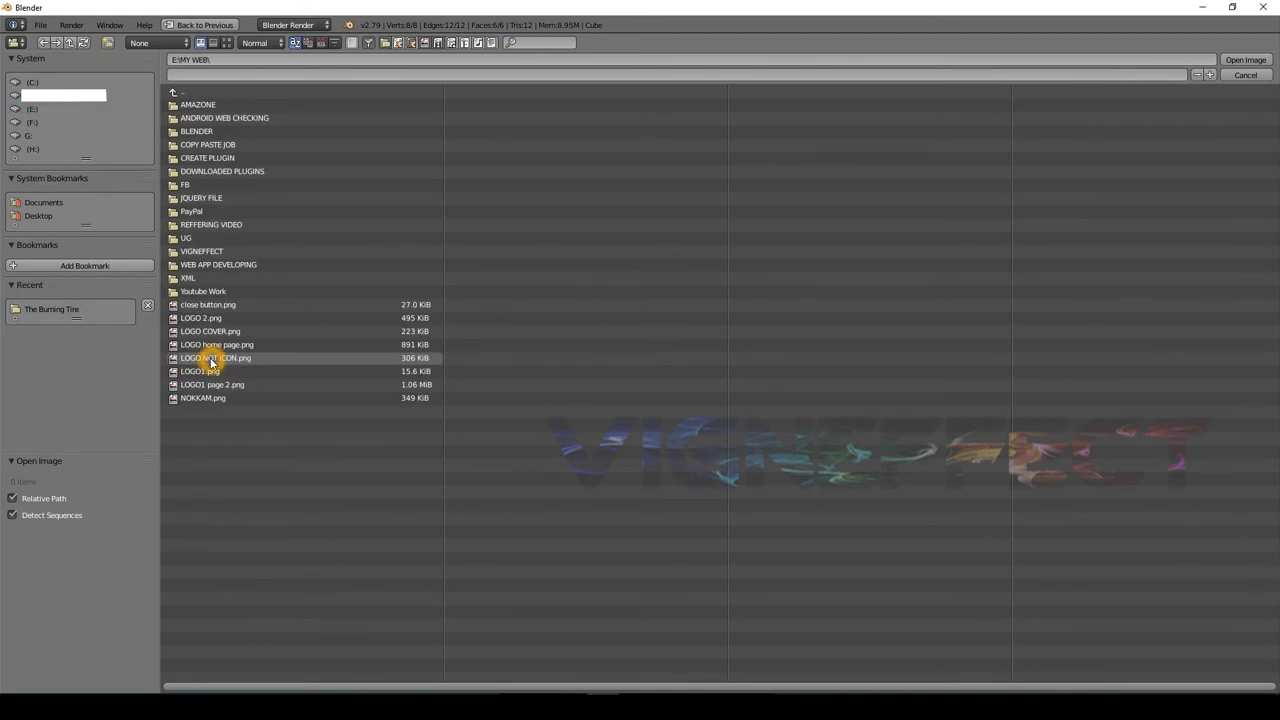
left_click(215, 131)
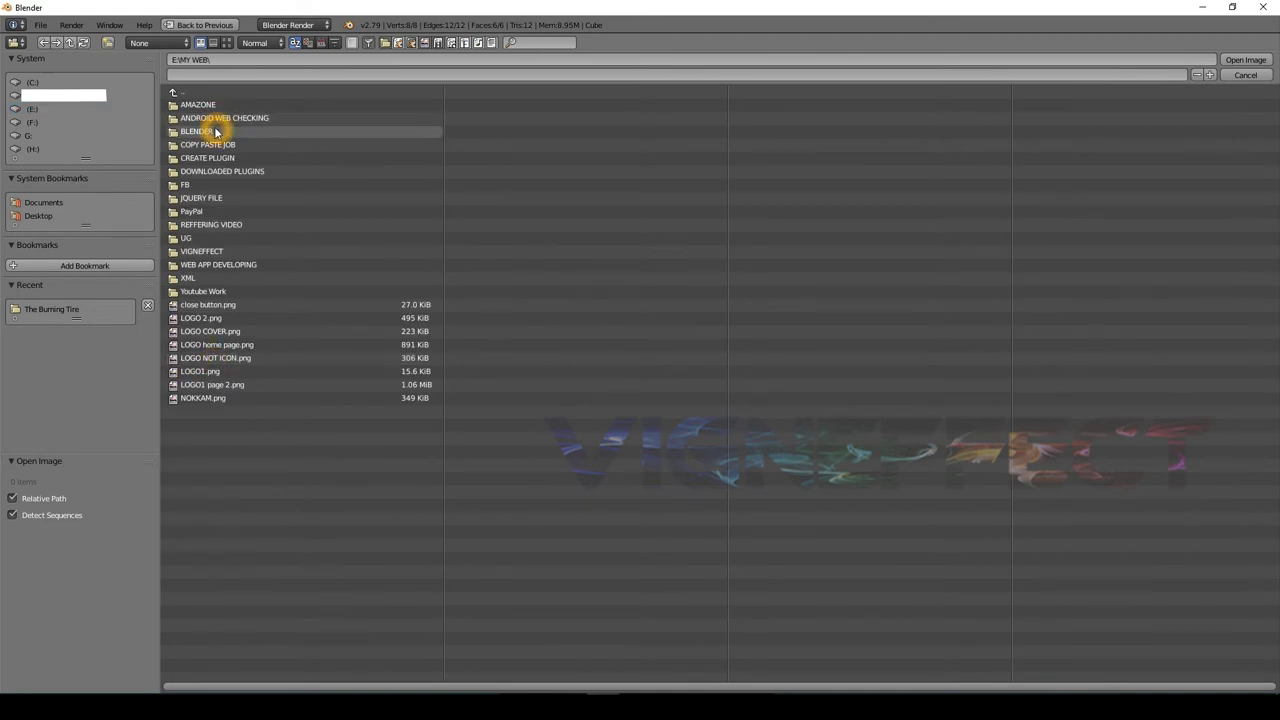
left_click(215, 145)
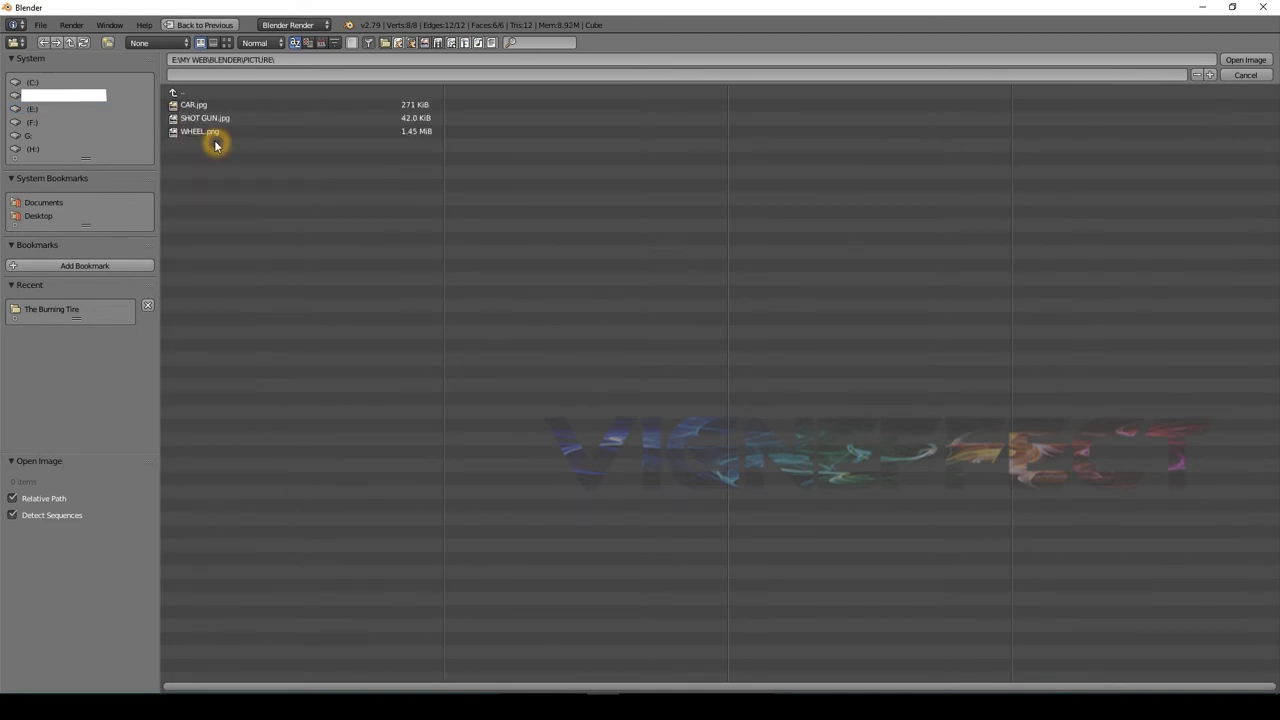
left_click(218, 122)
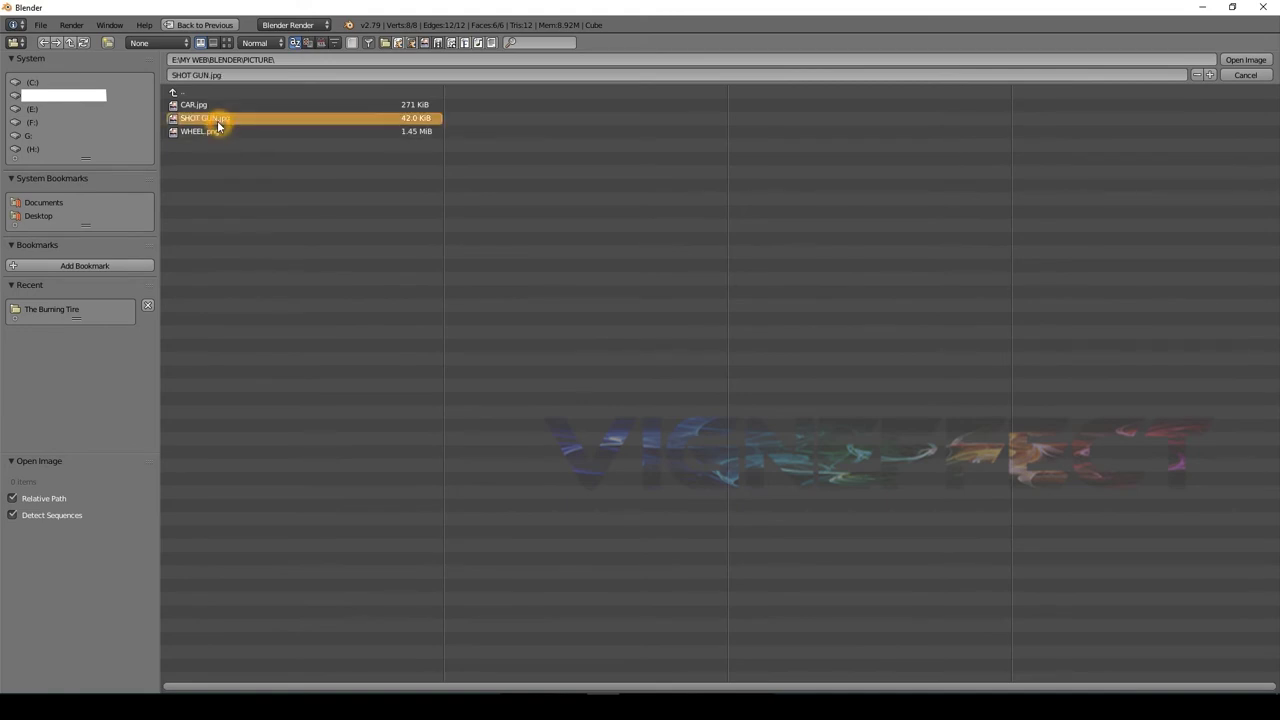
double_click(218, 124)
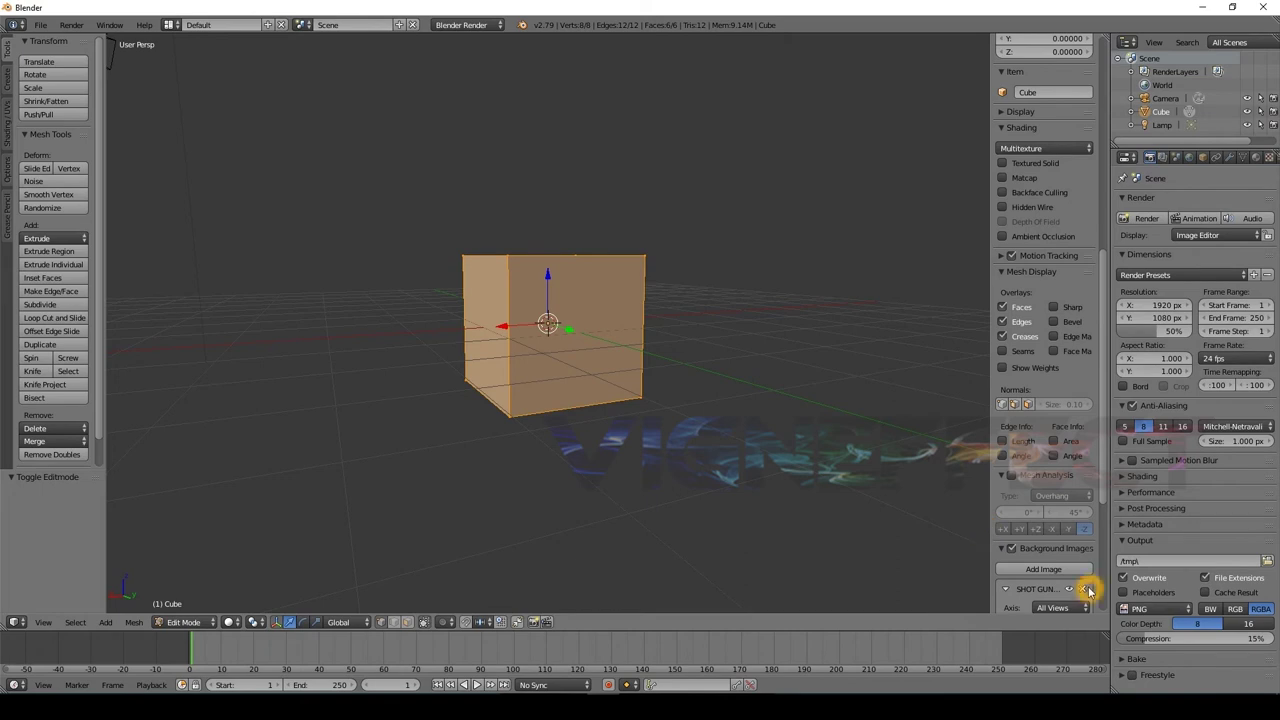
Switch to front orthographic view so the shotgun picture shows behind the cube.
scroll(1060, 565, "down", 2)
scroll(1063, 570, "down", 2)
scroll(1063, 570, "down", 2)
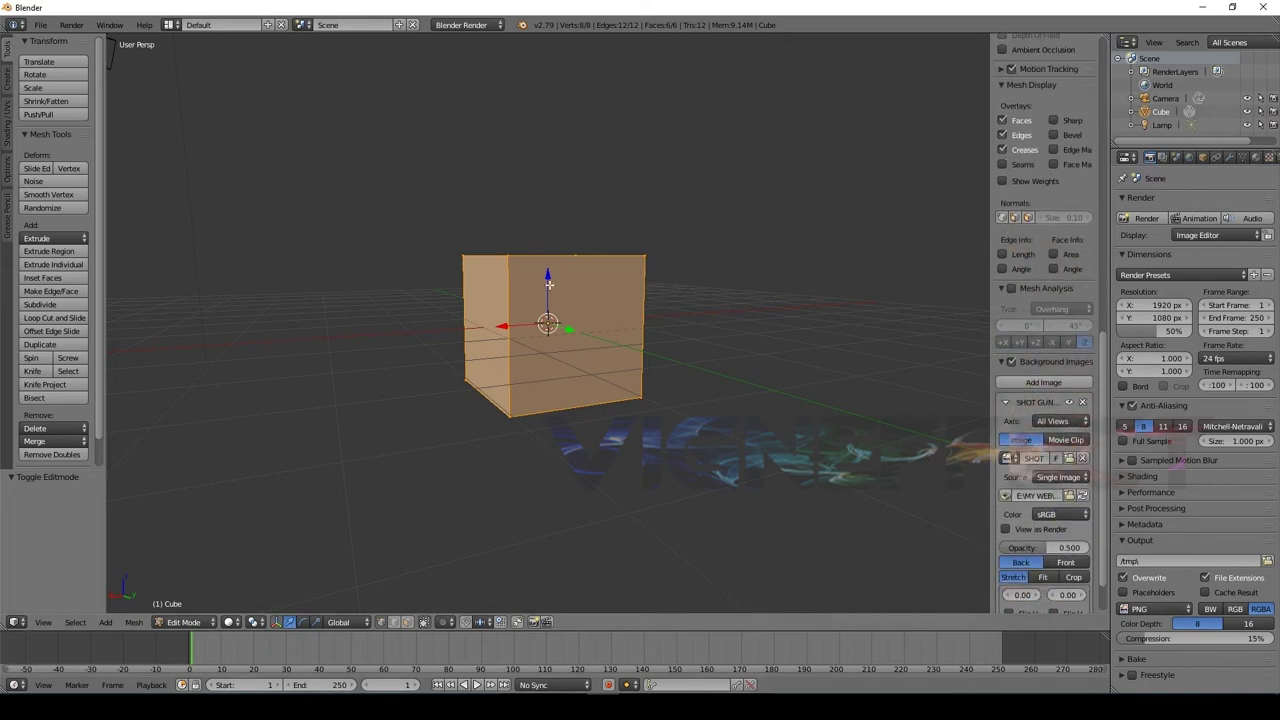
key("KP_5")
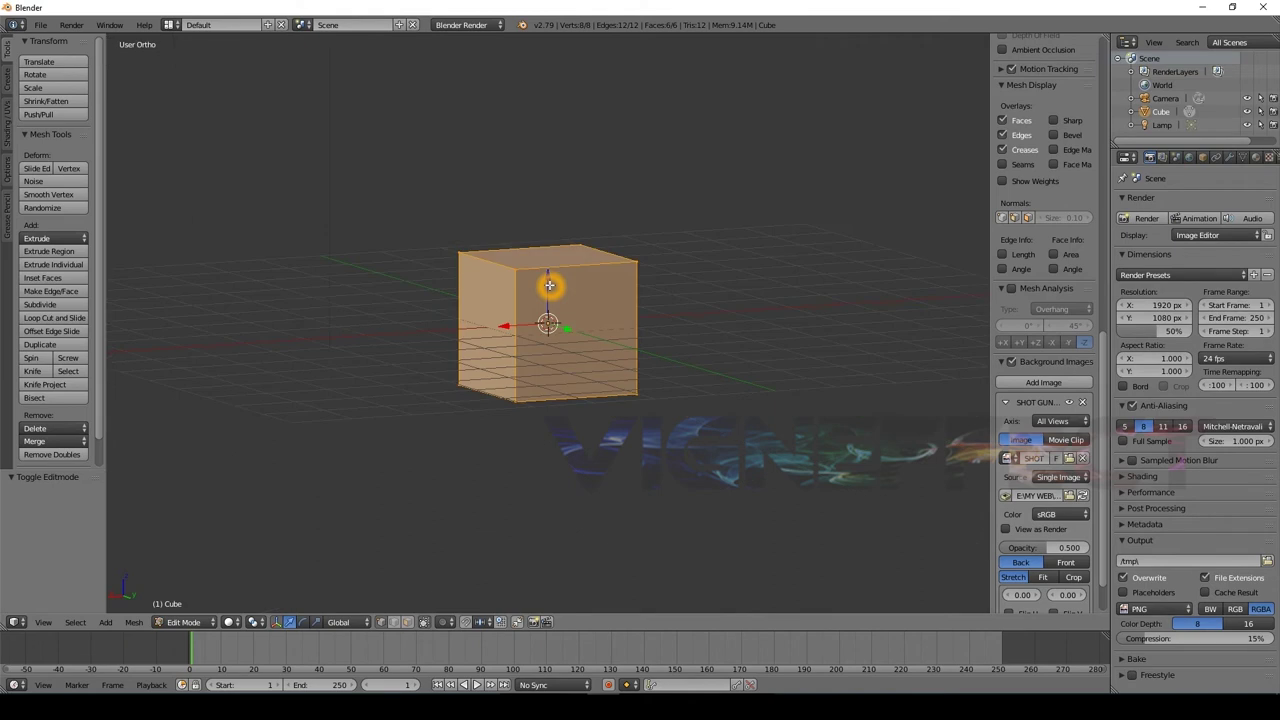
key("KP_1")
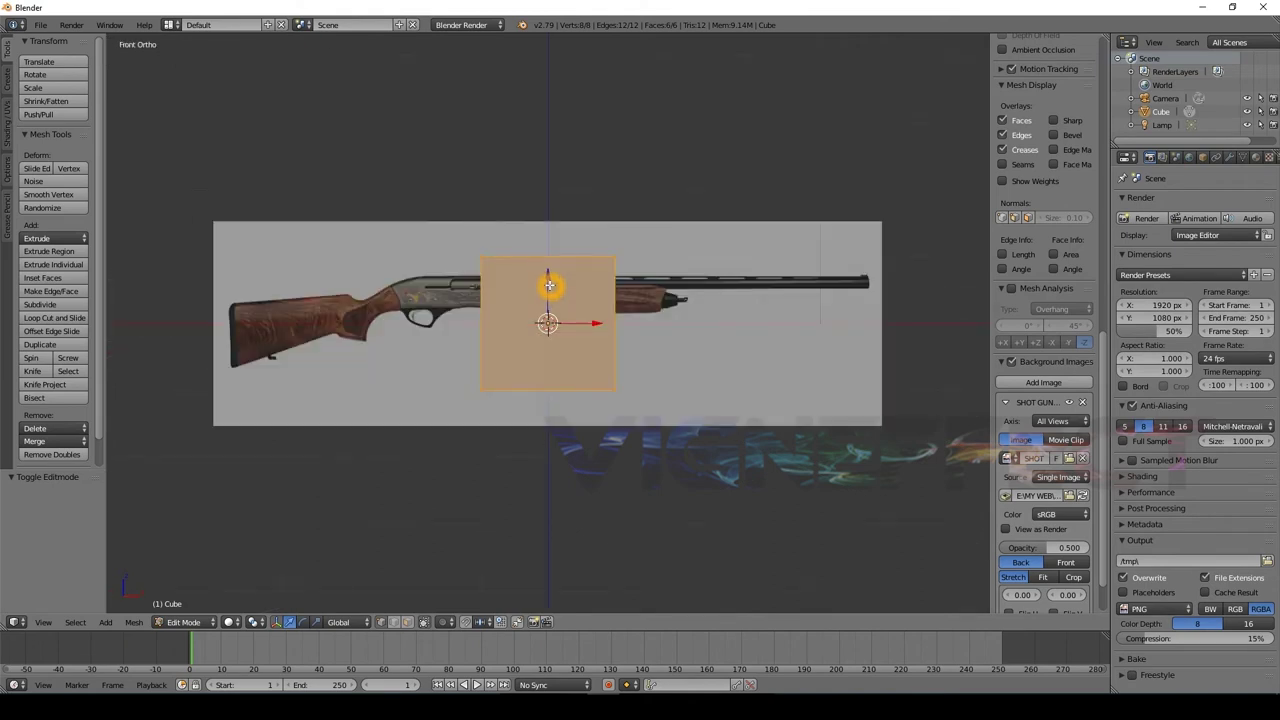
right_click(613, 449)
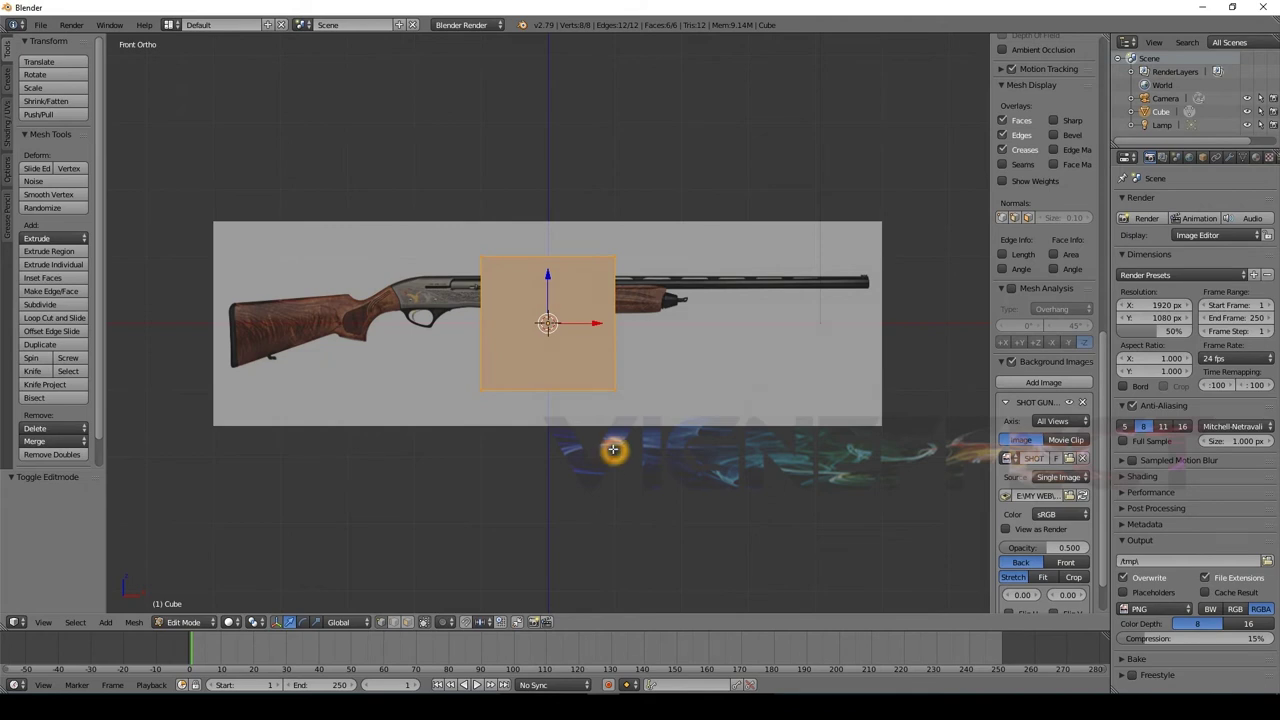
Hide the properties shelf, look from the right, and use wireframe viewport shading.
key("n")
right_click(504, 314)
right_click(546, 470)
key("KP_3")
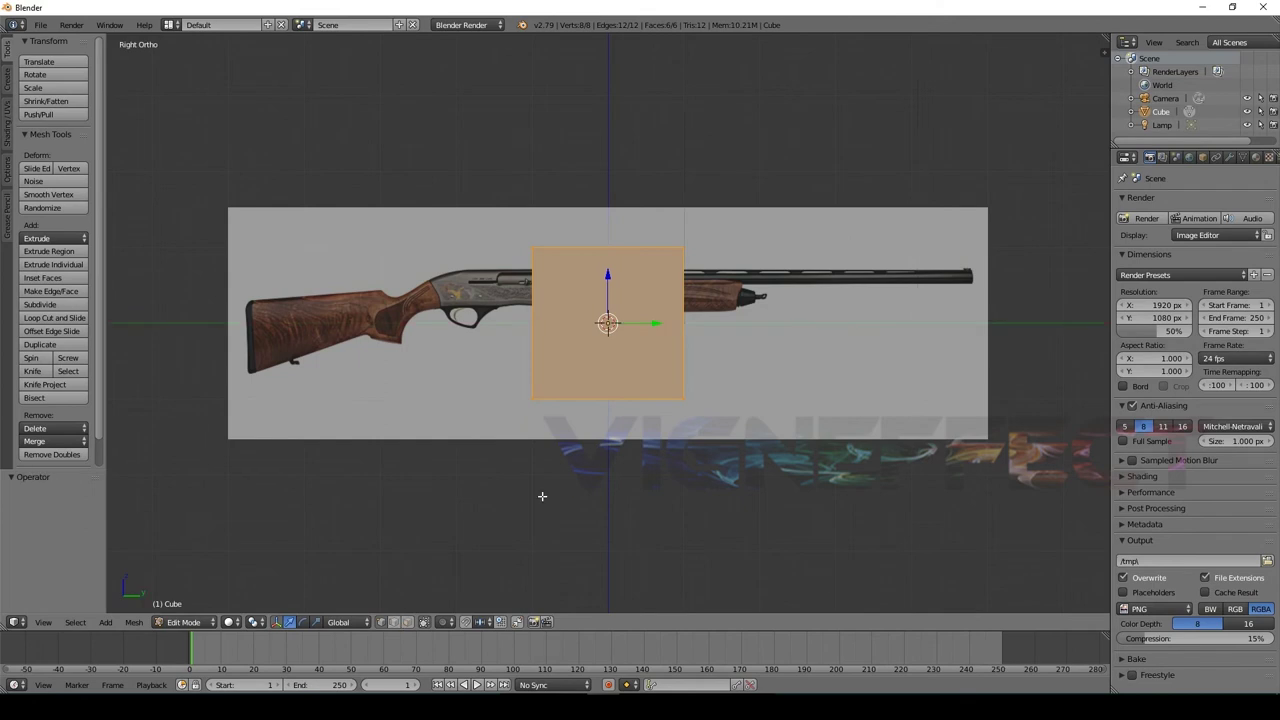
left_click(250, 623)
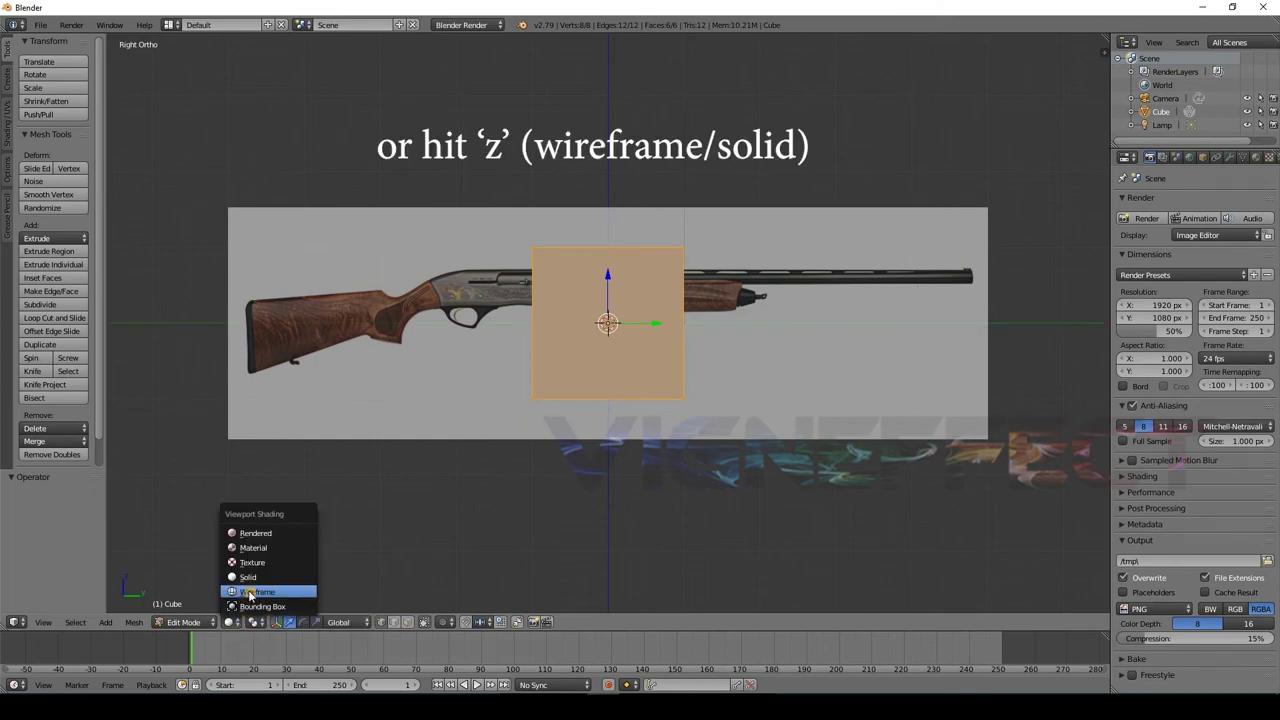
left_click(249, 591)
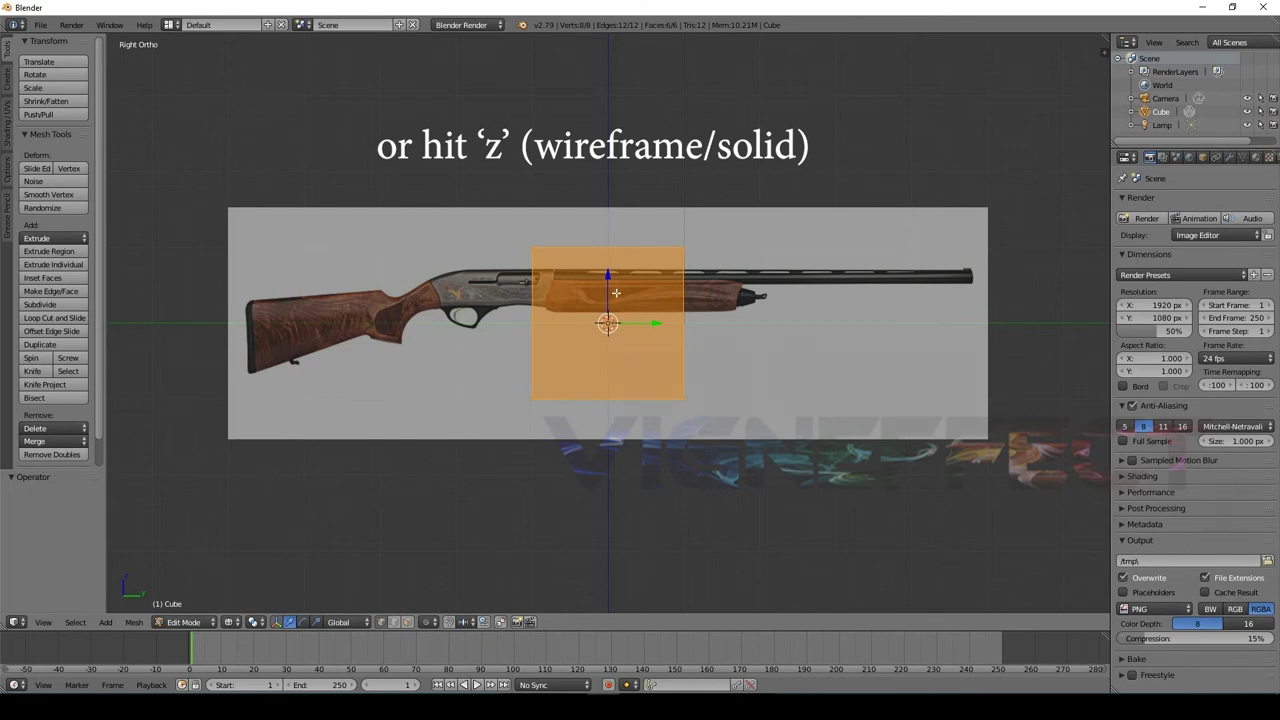
left_click(604, 492)
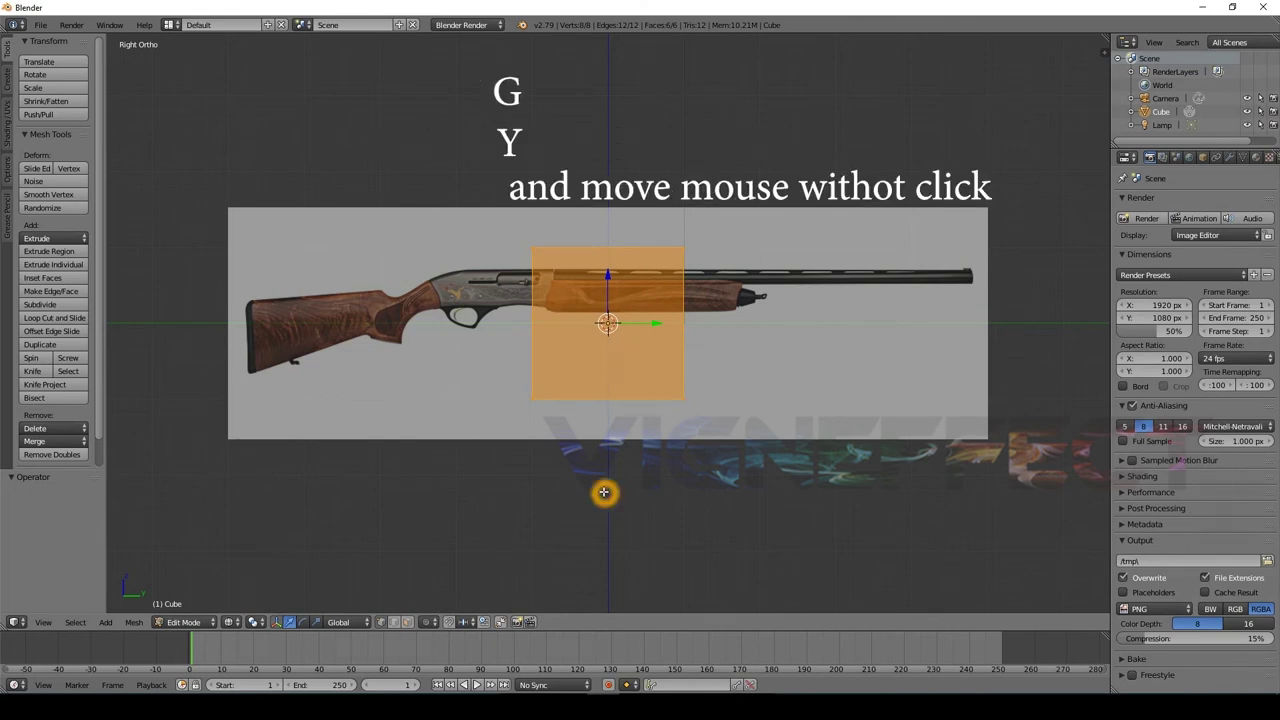
Move the cube along the Y axis onto the shotgun's stock.
key("g")
key("y")
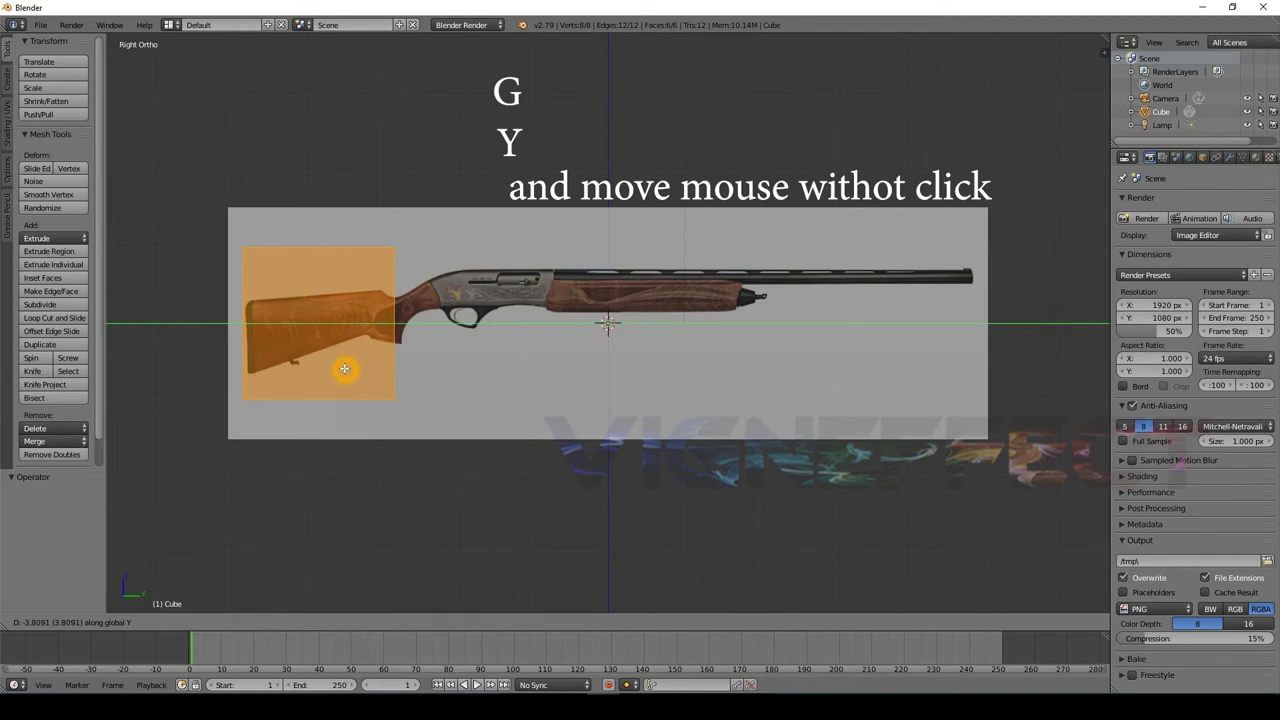
left_click(344, 369)
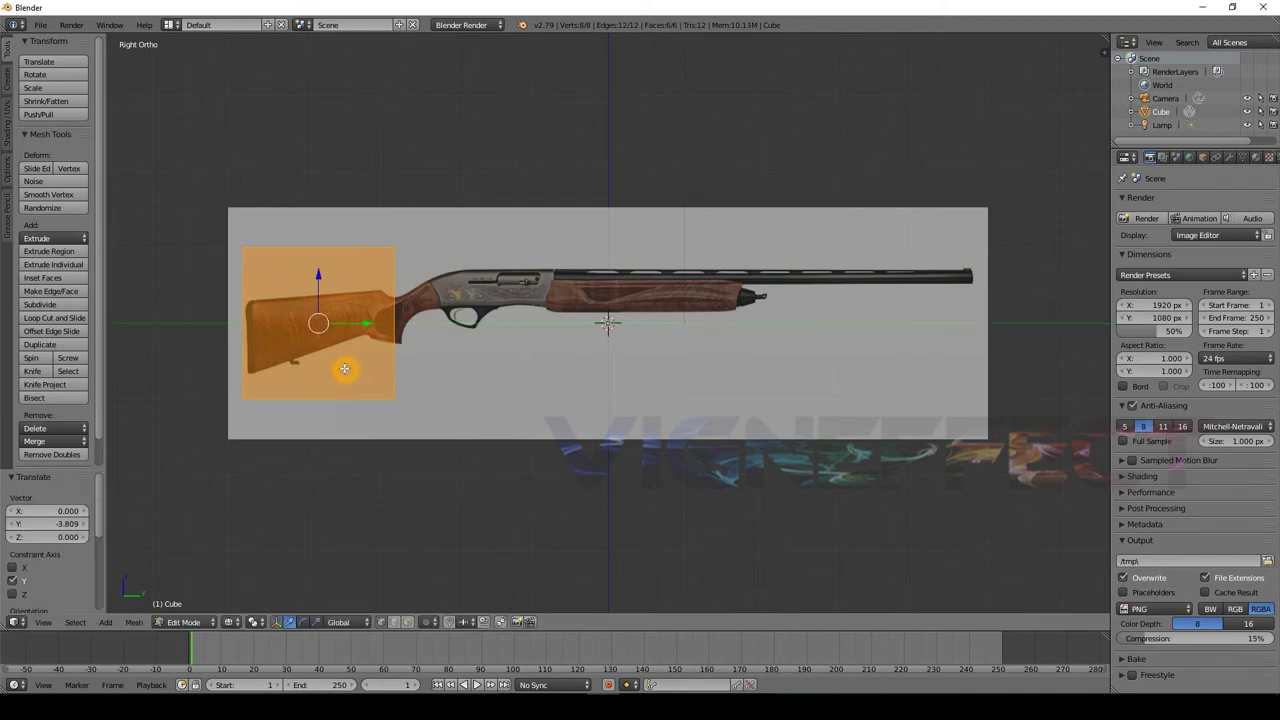
left_click(523, 352)
Scale the cube down to 0.272 and centre the view on the stock.
key("s")
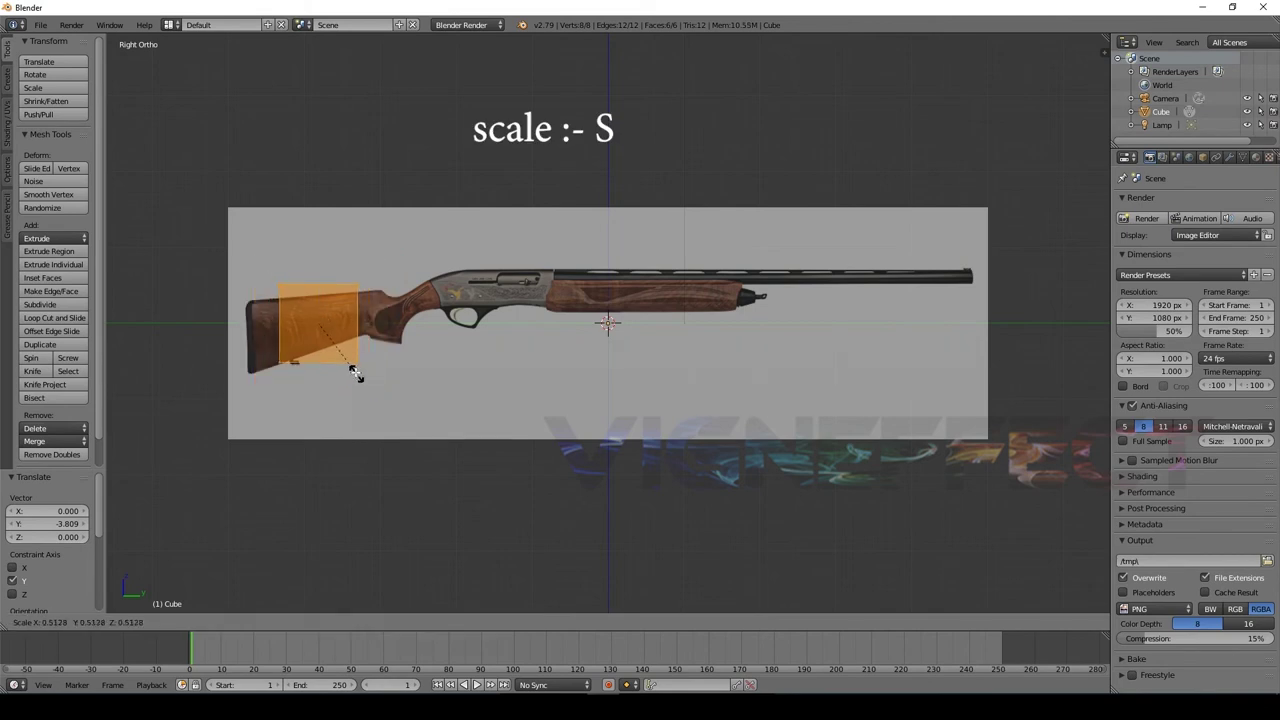
left_click(341, 350)
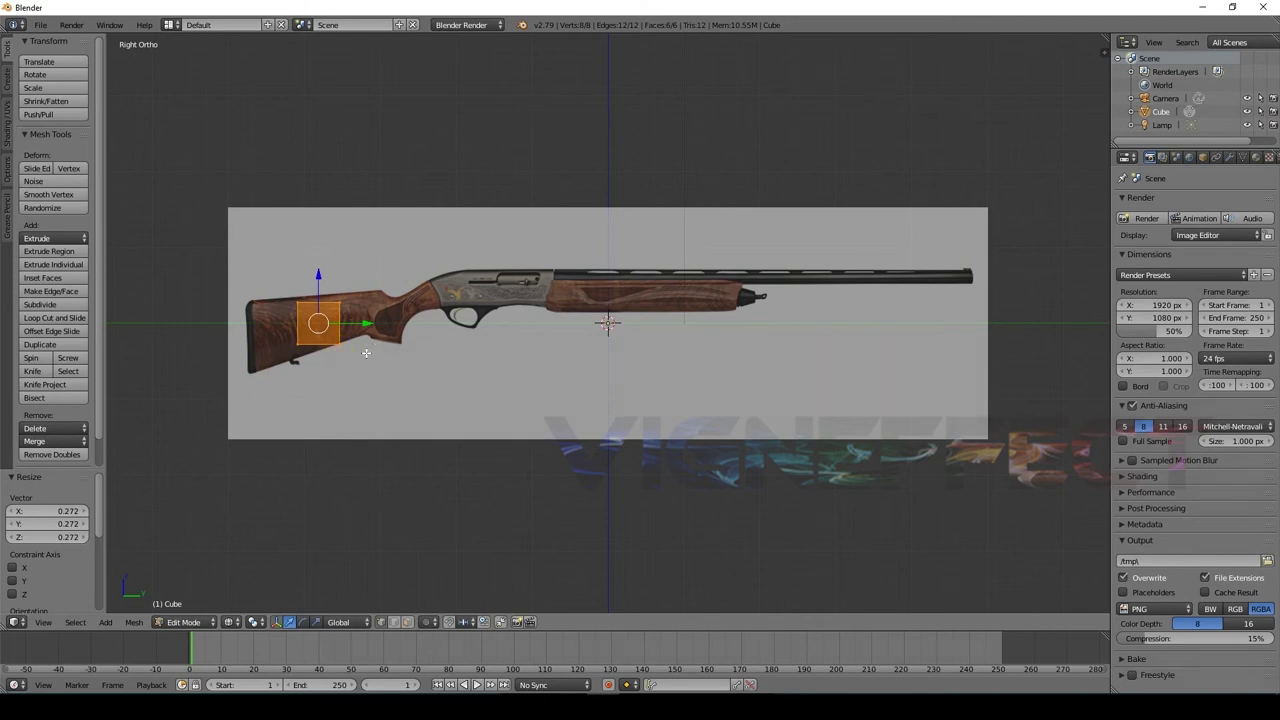
scroll(300, 352, "up", 1)
scroll(230, 352, "up", 1)
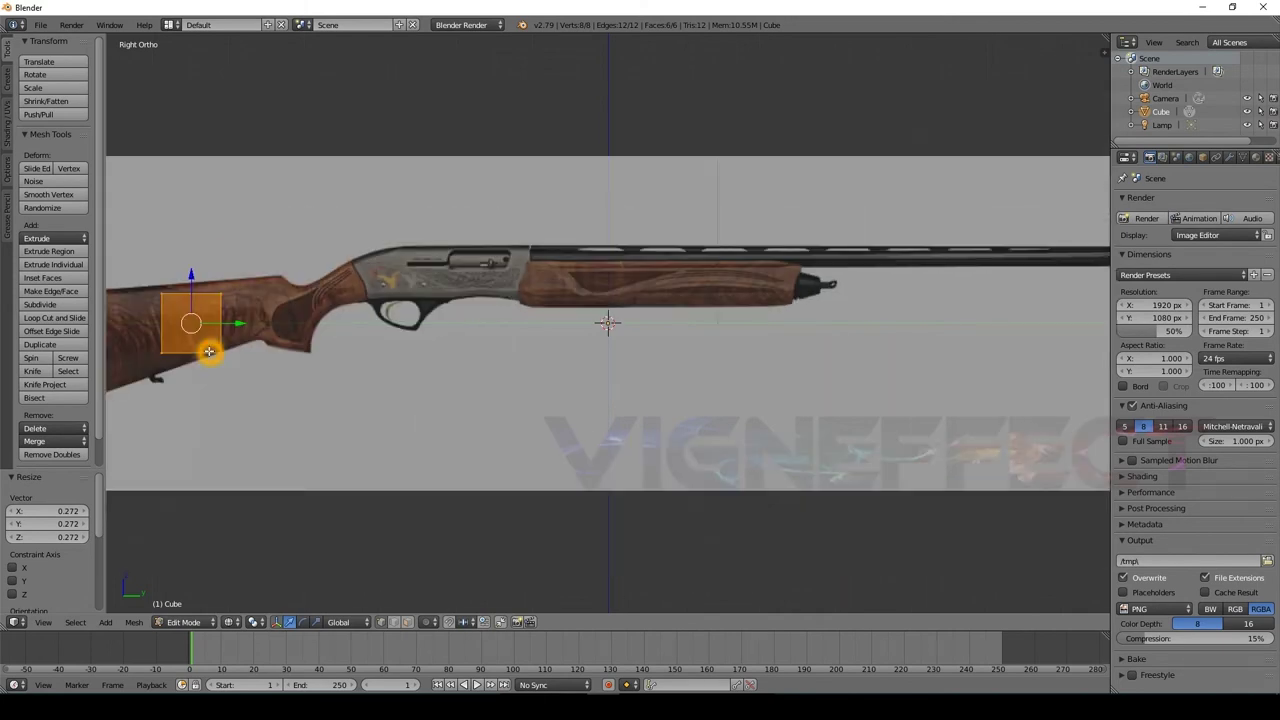
middle_click_drag(386, 423, 527, 434, "shift")
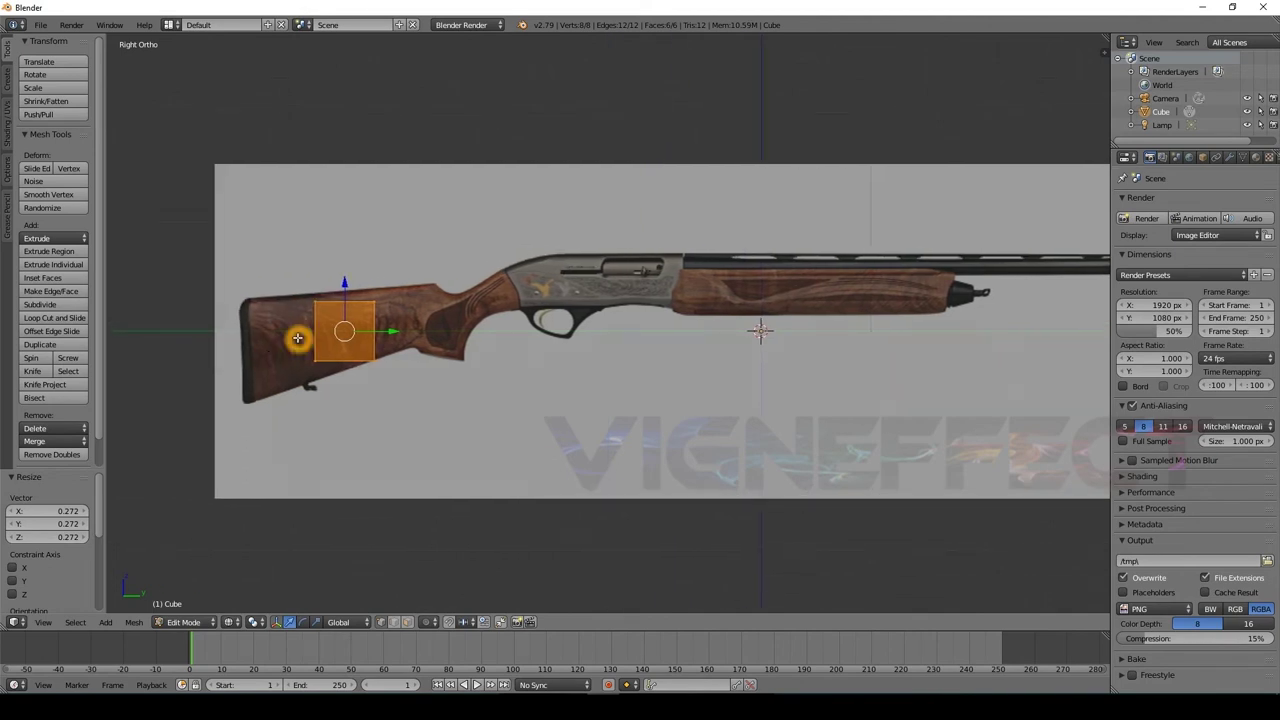
scroll(285, 340, "up", 2)
middle_click_drag(257, 363, 416, 376, "shift")
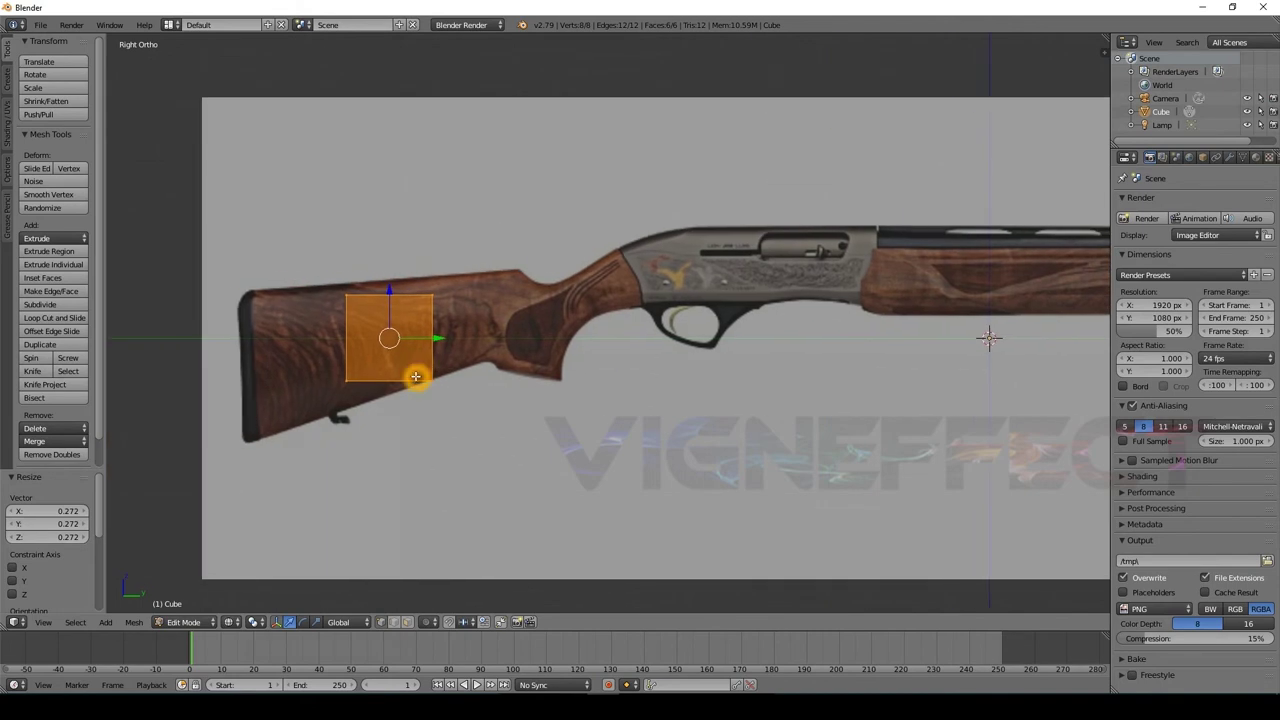
Tilt the face by -10° and move it along Y to the stock's rear.
key("r")
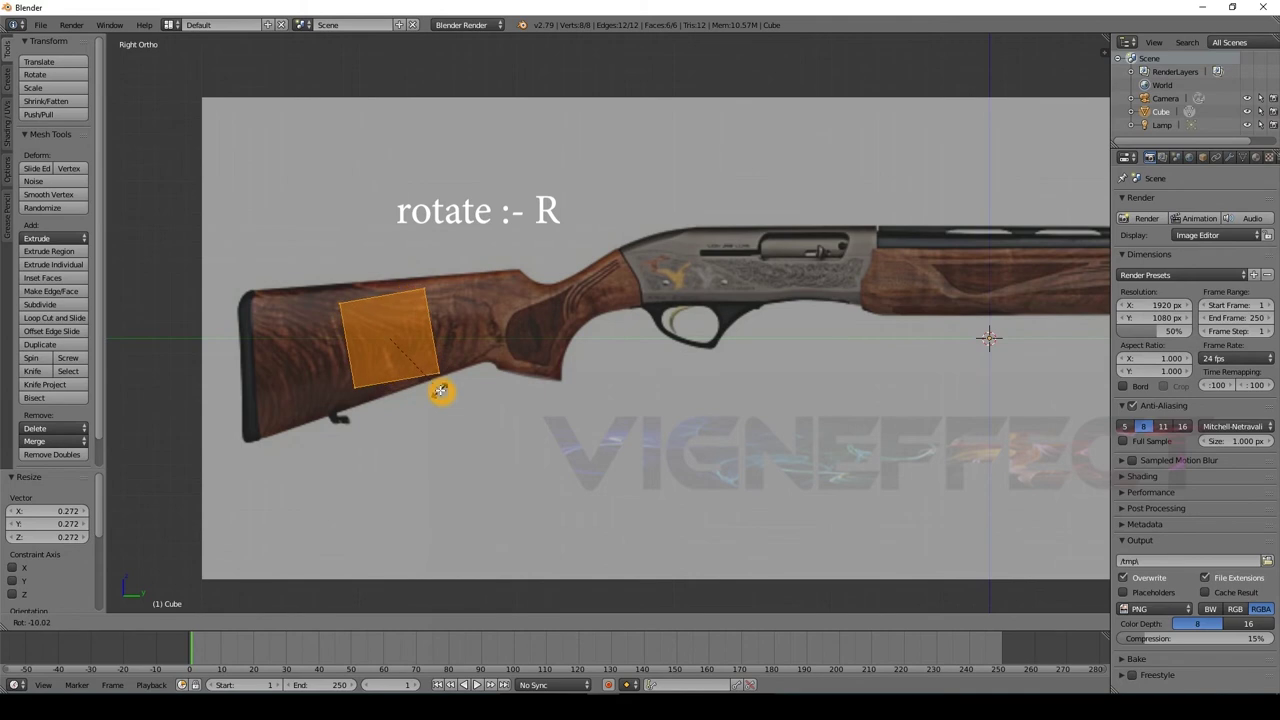
left_click(440, 390)
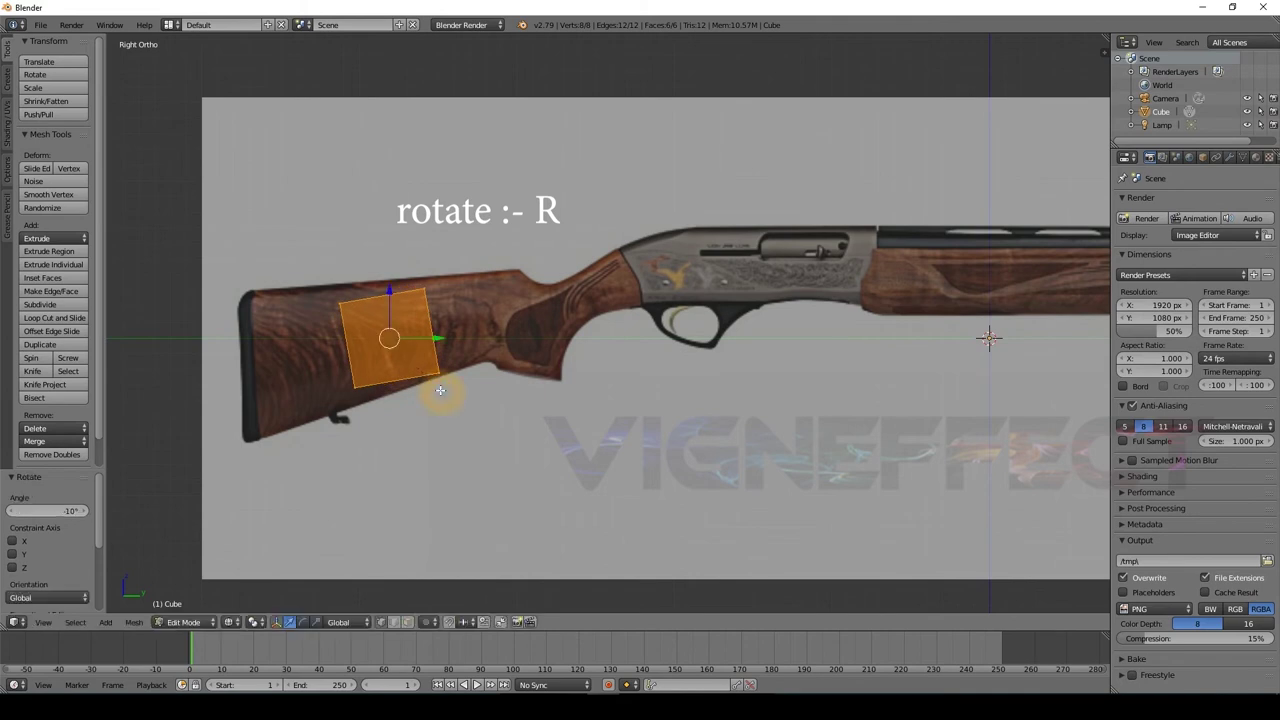
key("g")
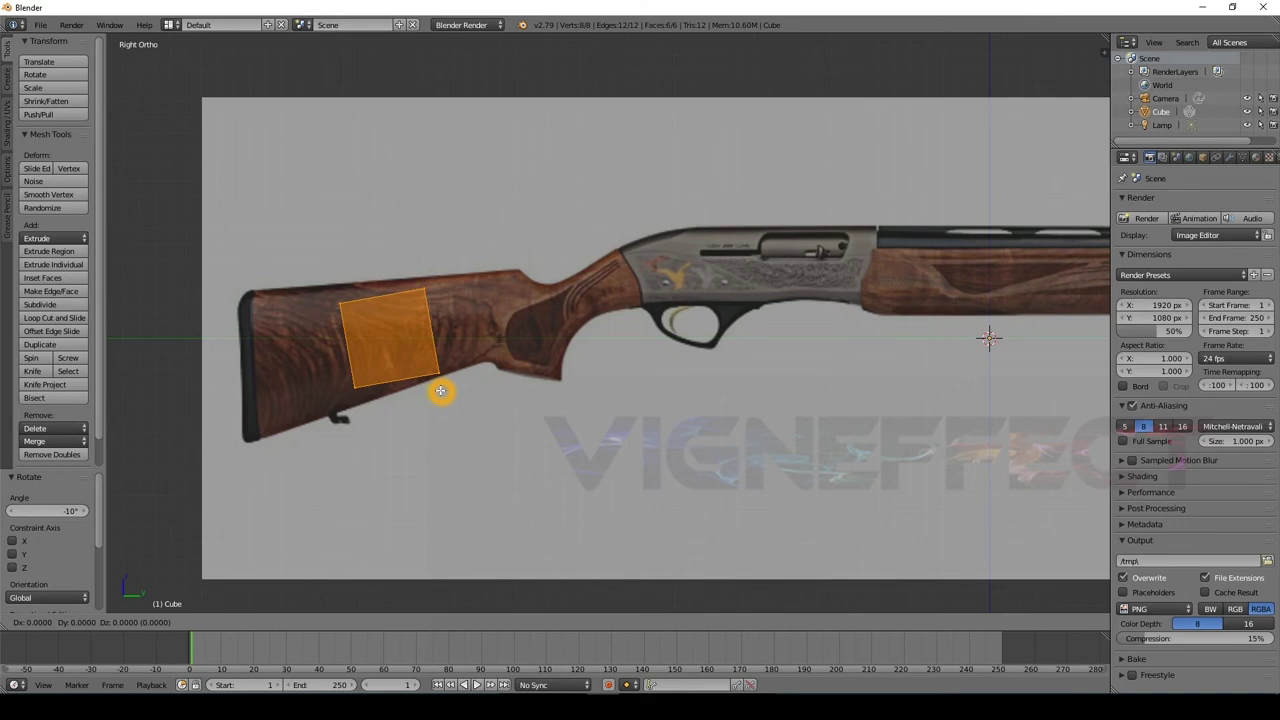
key("y")
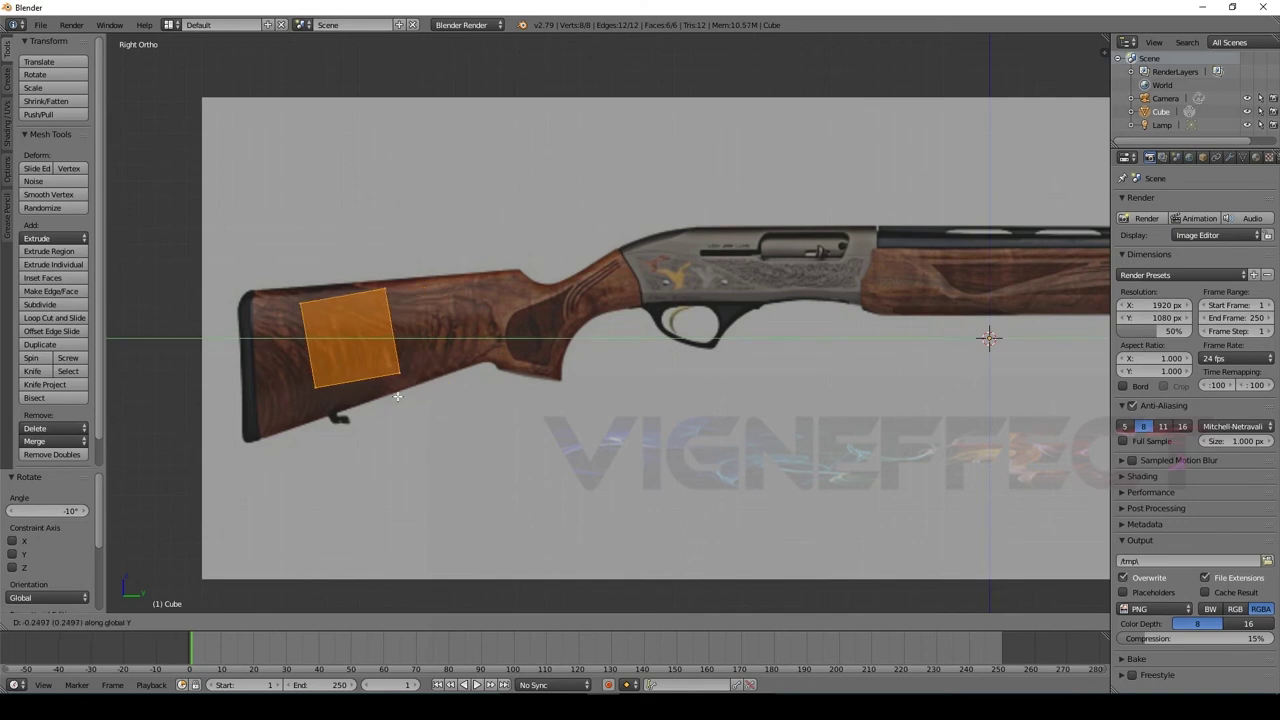
left_click(342, 414)
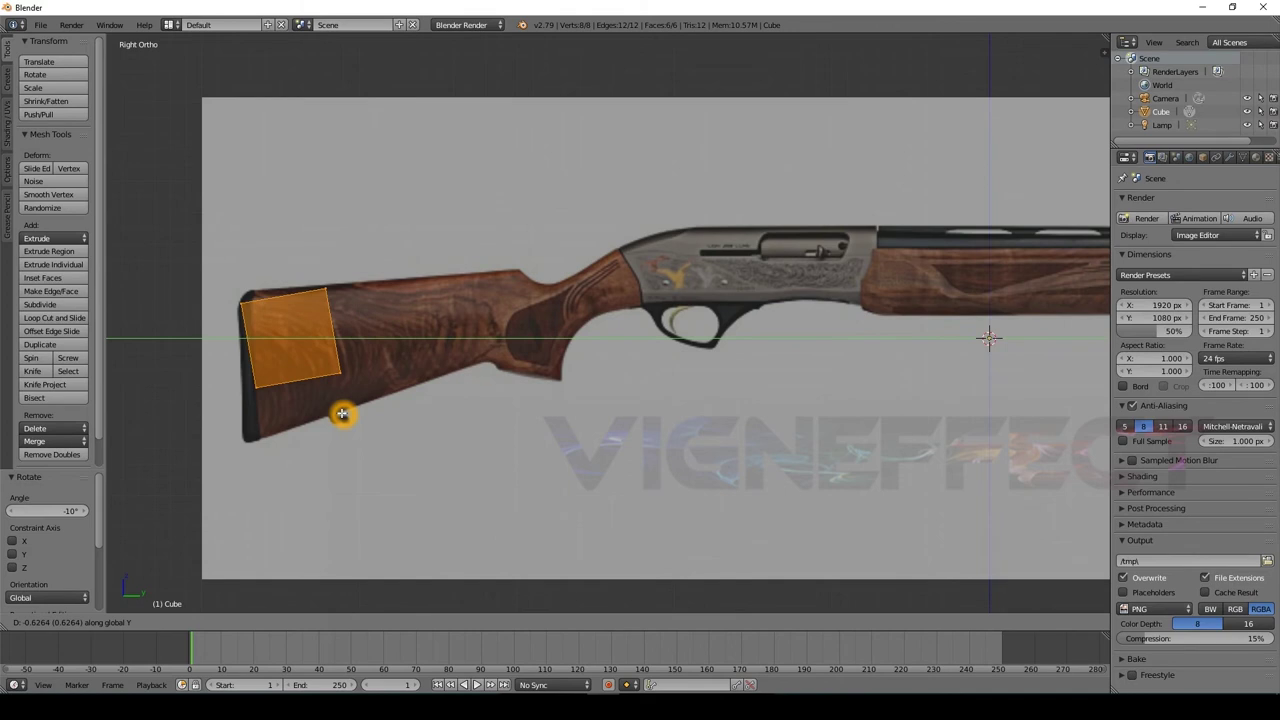
Rotate the face again to match the angle of the butt end.
key("r")
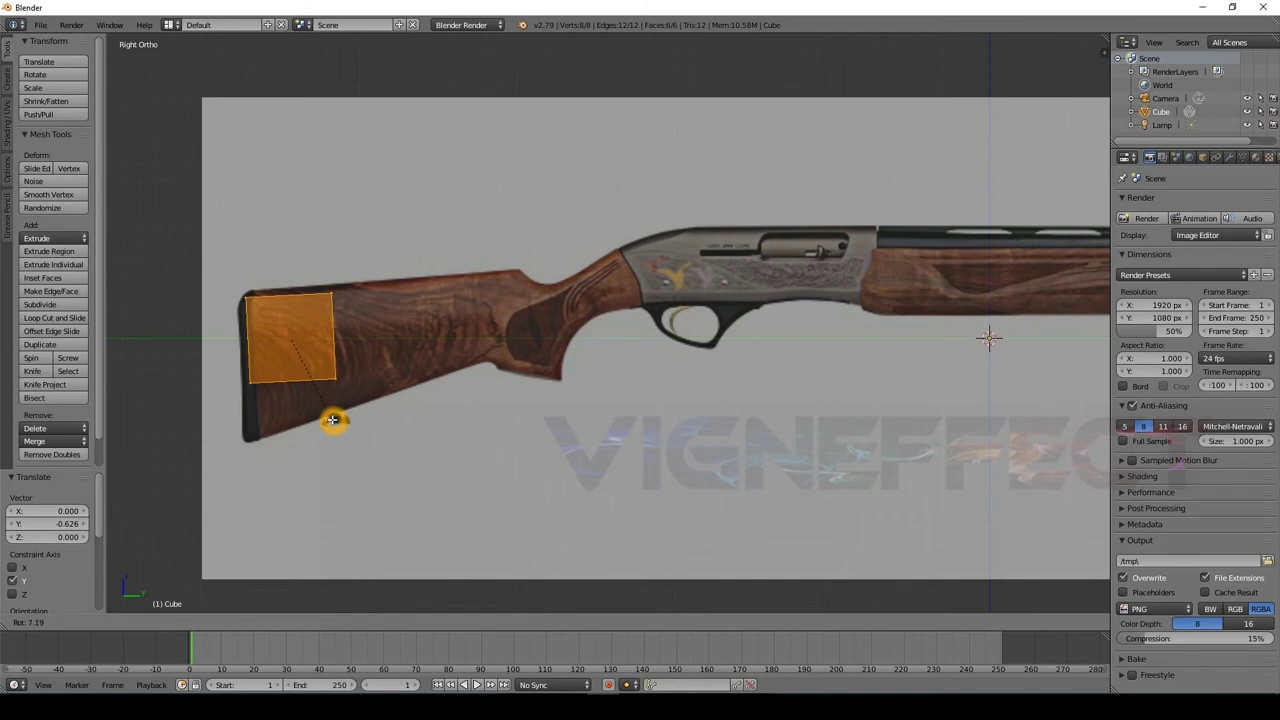
left_click(332, 420)
mouse_move(332, 420)
middle_mouse_down("shift")
mouse_move(214, 357)
mouse_move(808, 360)
middle_mouse_up("shift")
scroll(225, 356, "up", 3)
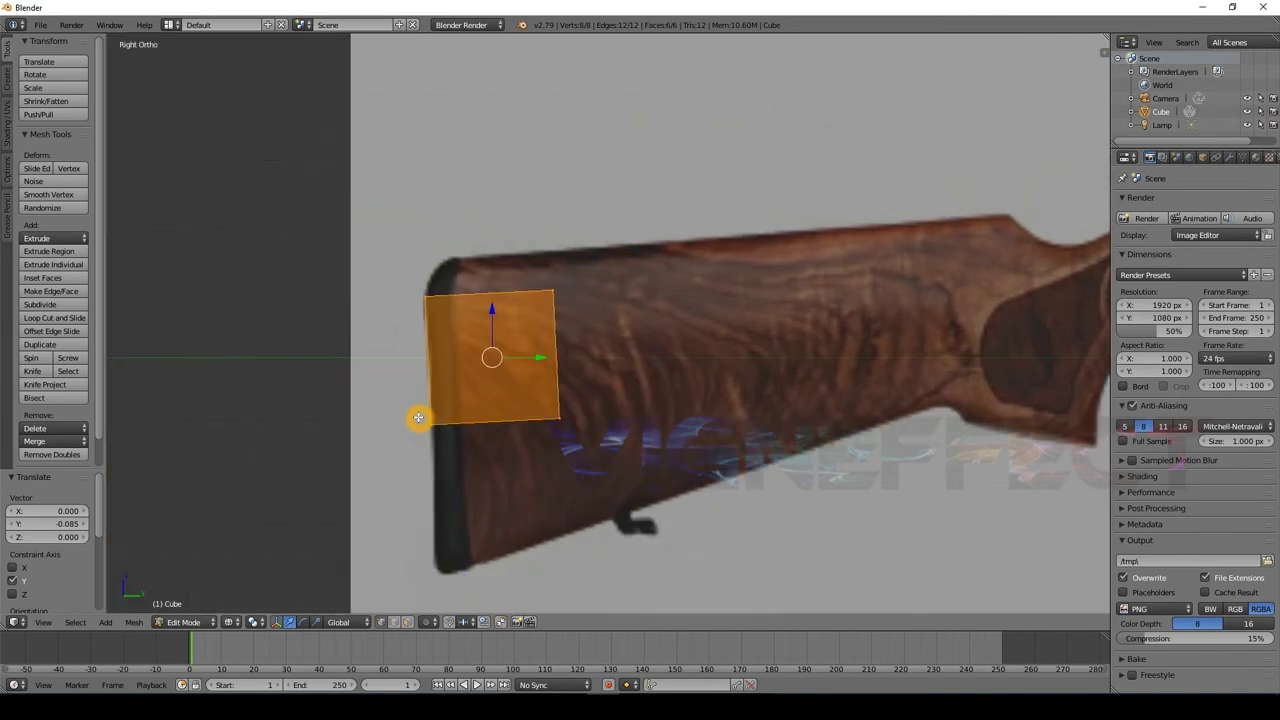
Box-select the stock face, switch to vertex select mode, and deselect everything.
key("b")
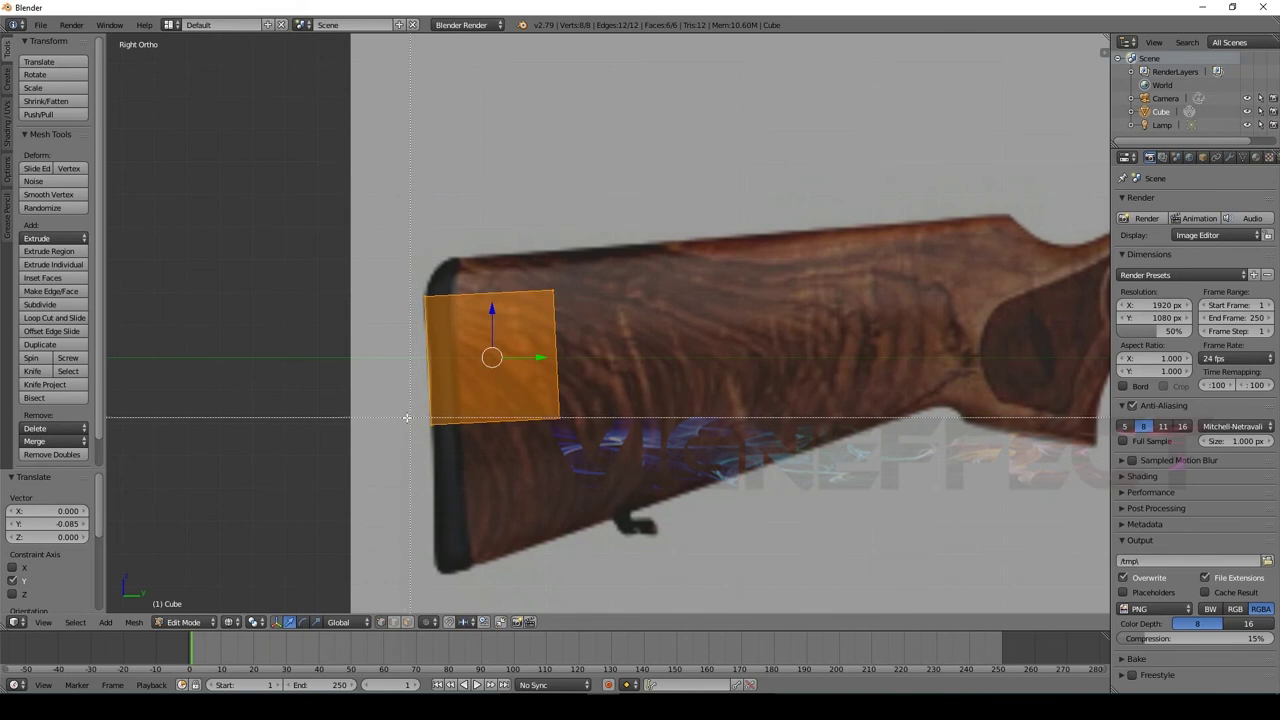
left_click_drag(405, 408, 485, 453)
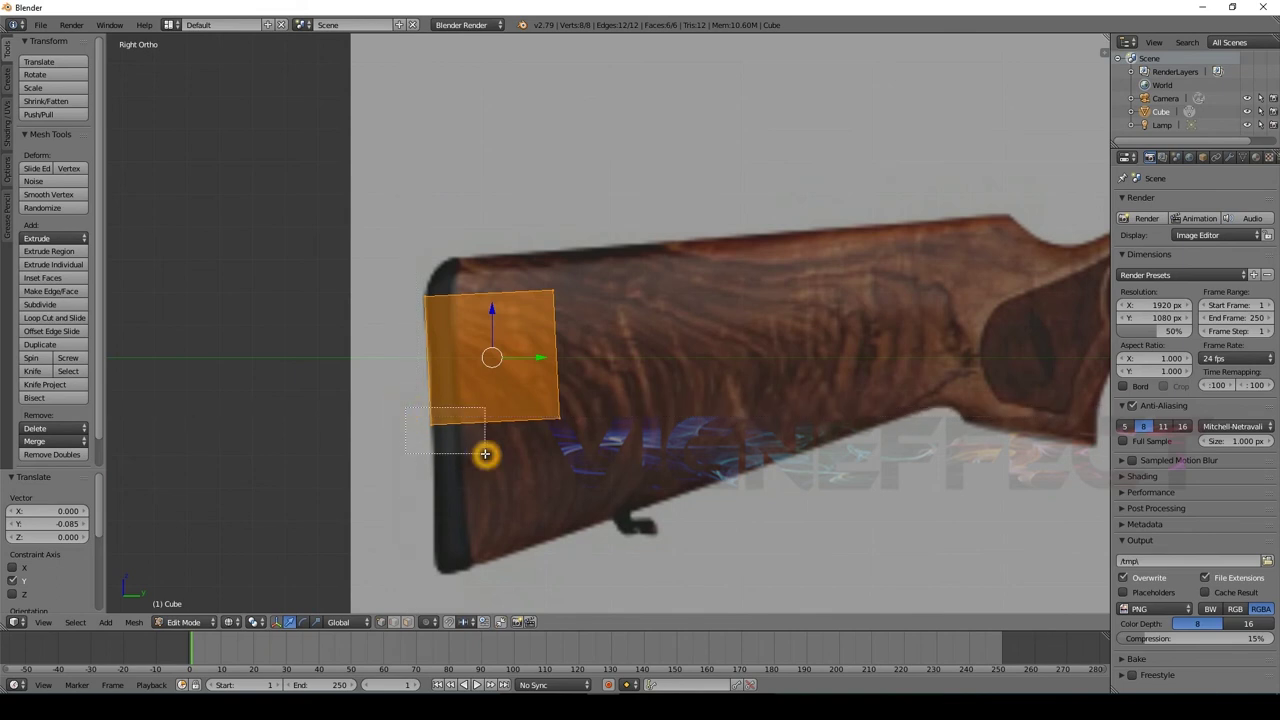
left_click(381, 623)
left_click(408, 622)
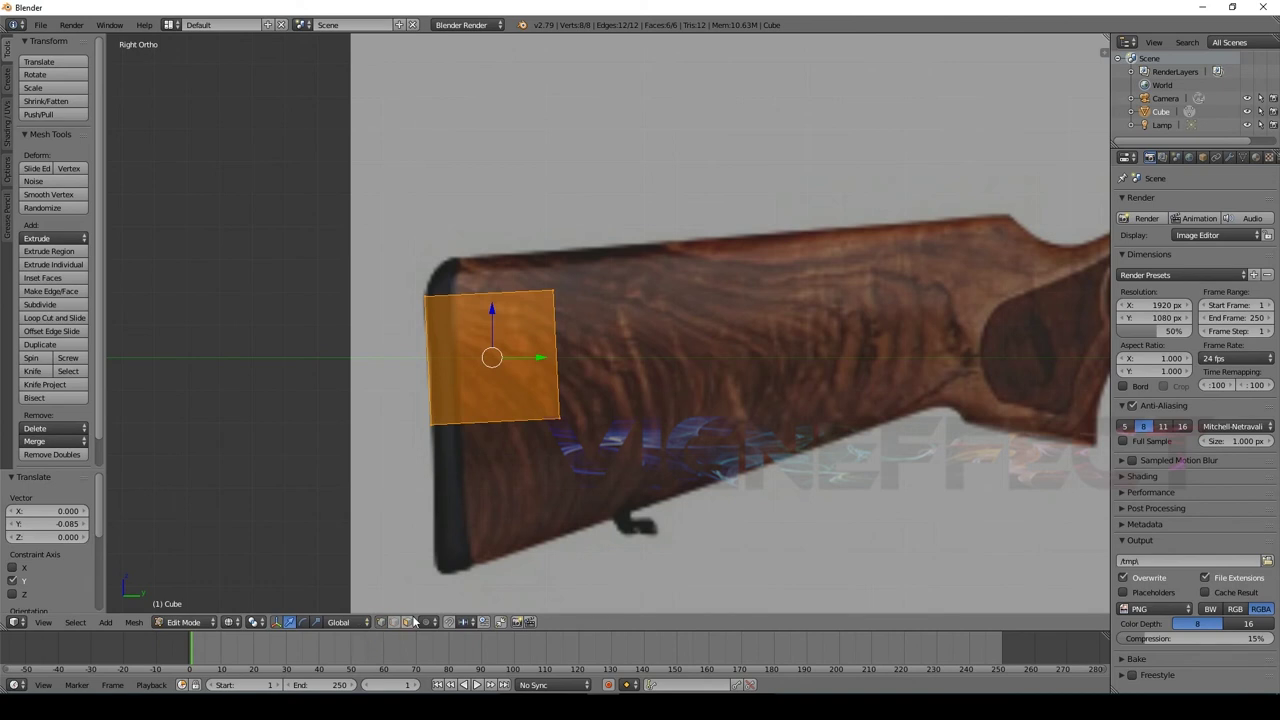
left_click(430, 430)
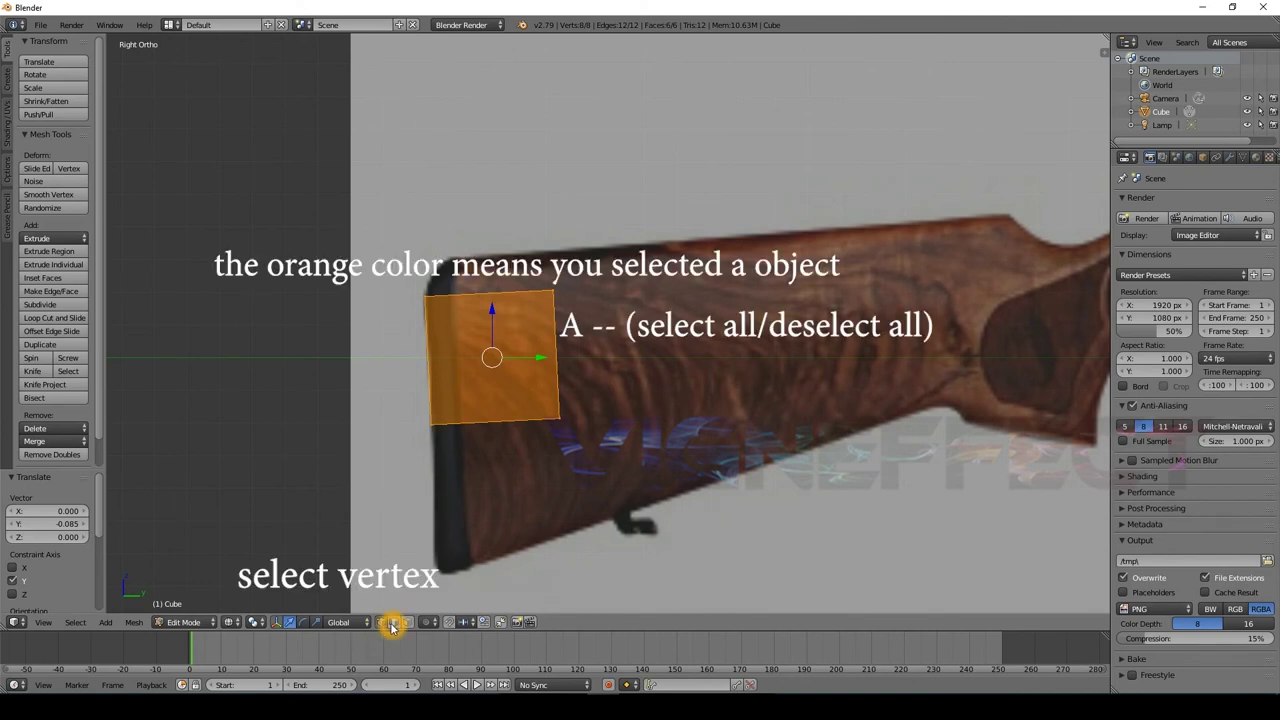
left_click(409, 627)
left_click(385, 624)
key("a")
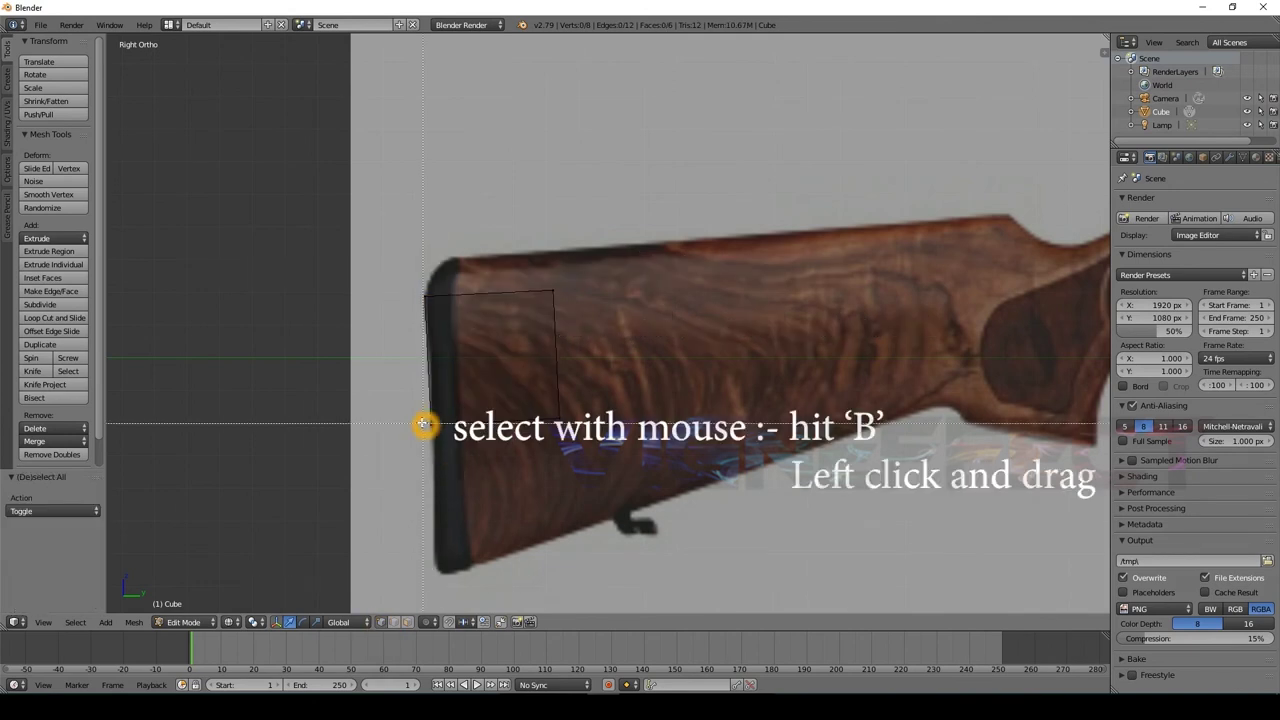
Move the face's top-left vertex up to the stock's top corner.
left_click_drag(482, 357, 512, 257)
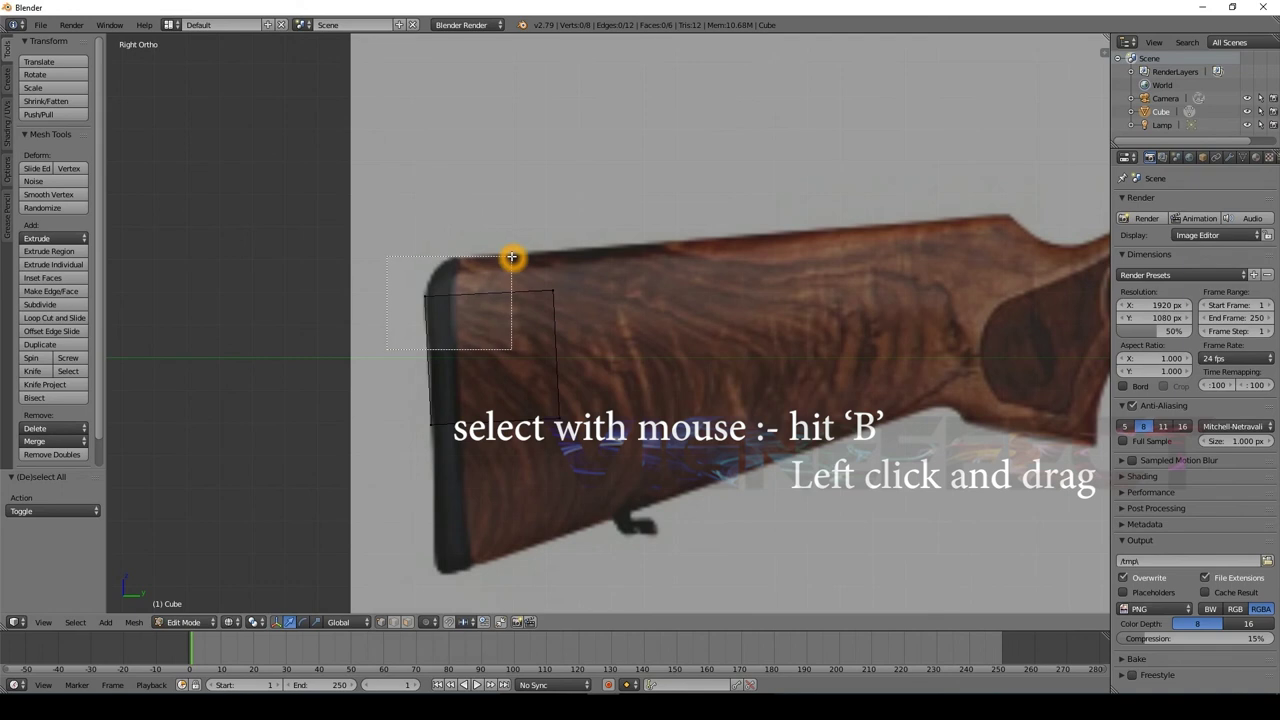
key("g")
left_click(540, 221)
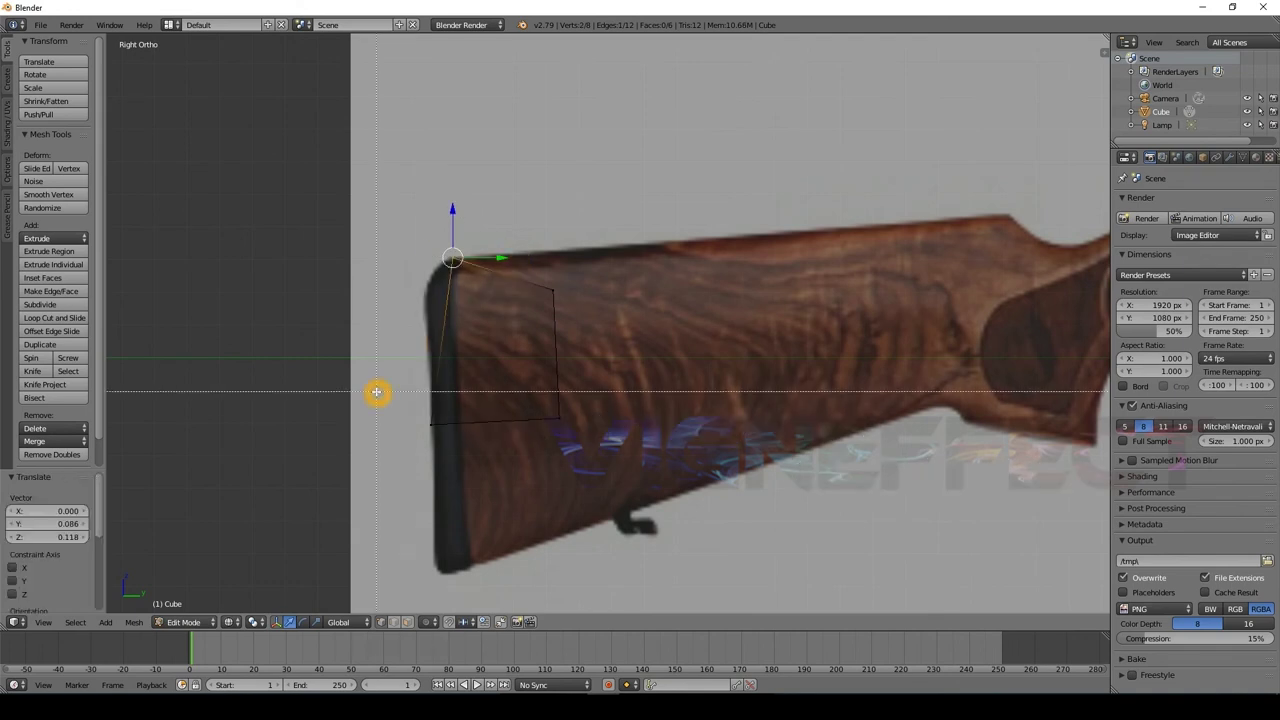
Move the face's lower-left vertex down to the butt's bottom corner.
key("a")
left_click_drag(403, 376, 504, 501)
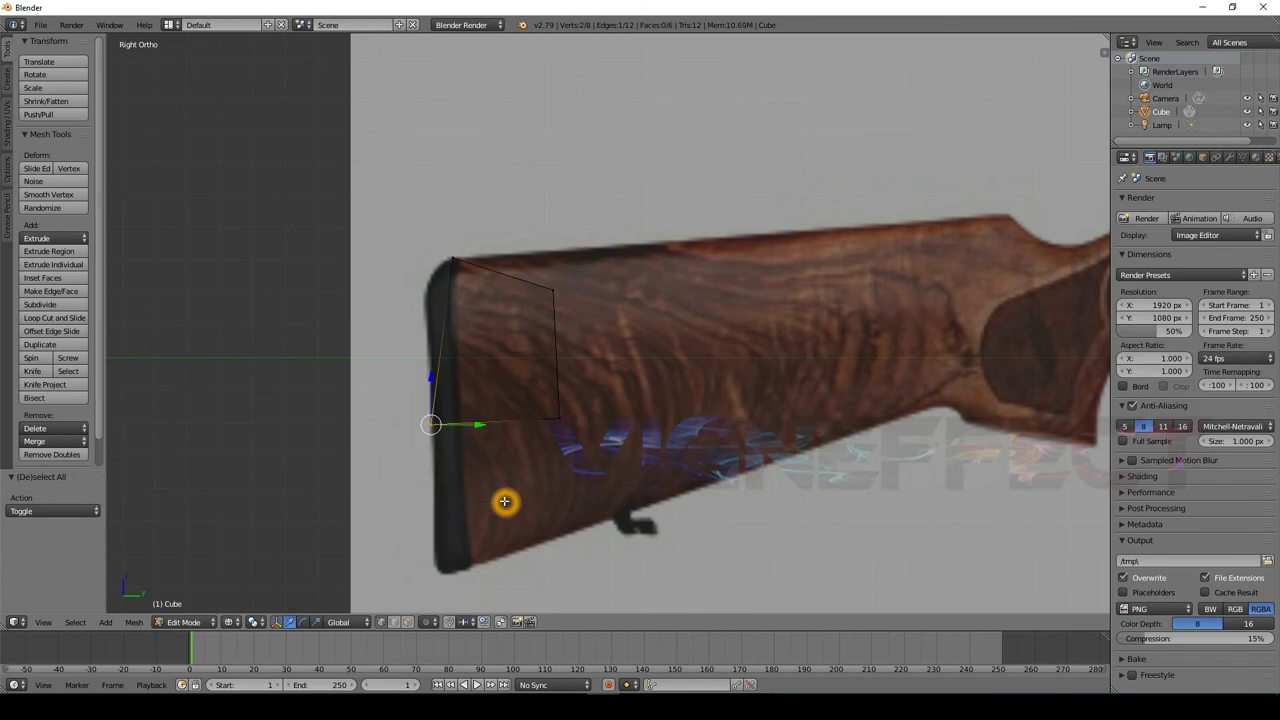
key("g")
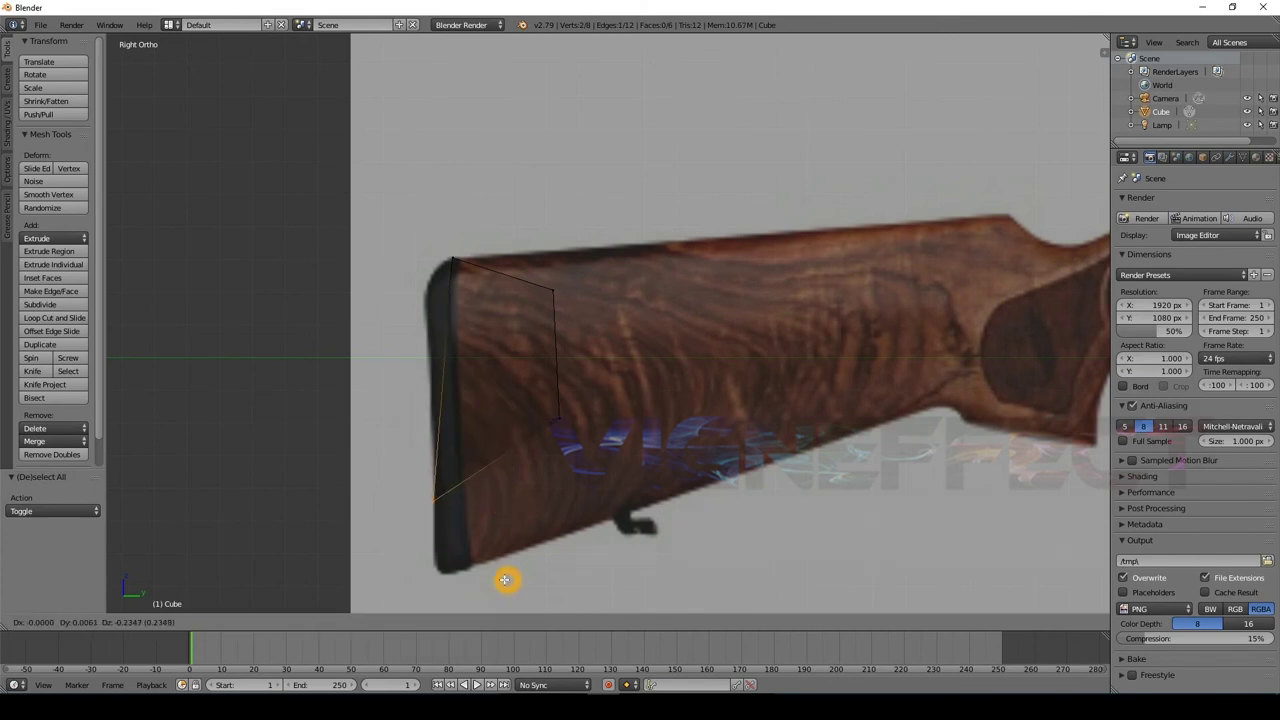
left_click(508, 68)
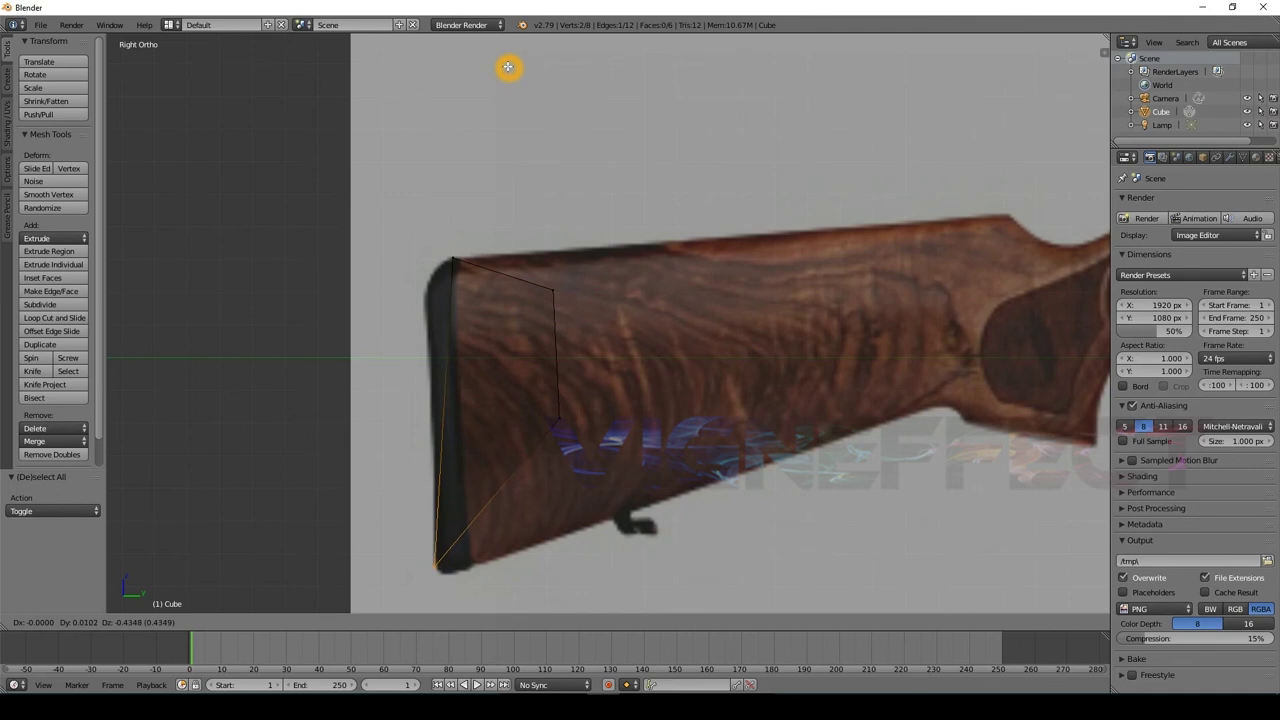
Move the face's top-right vertex to the top of the grip.
right_click(647, 293)
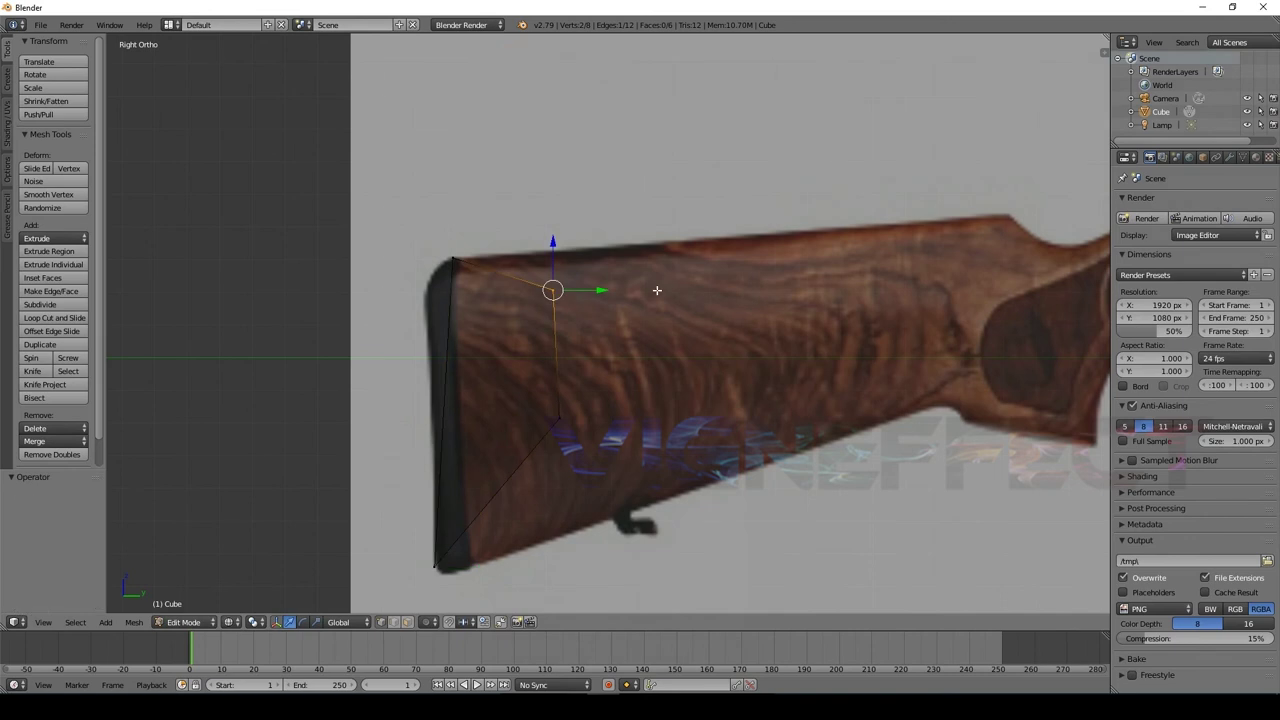
key("g")
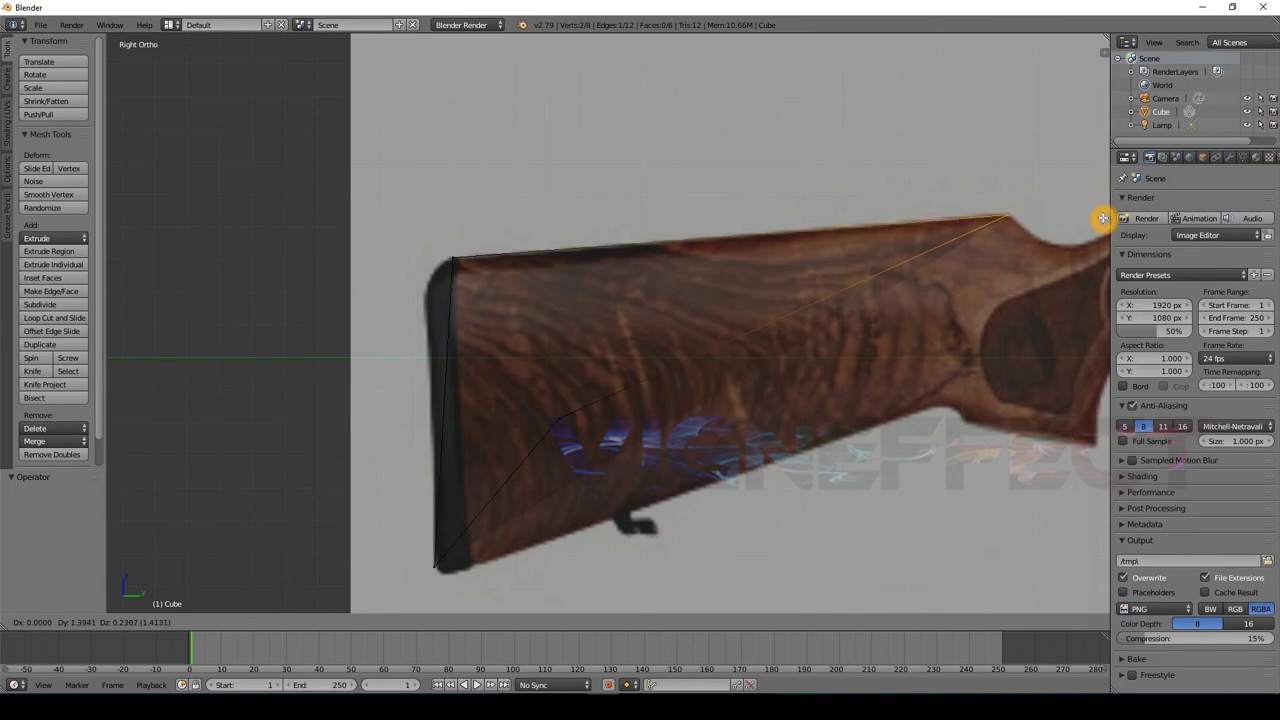
left_click(1104, 218)
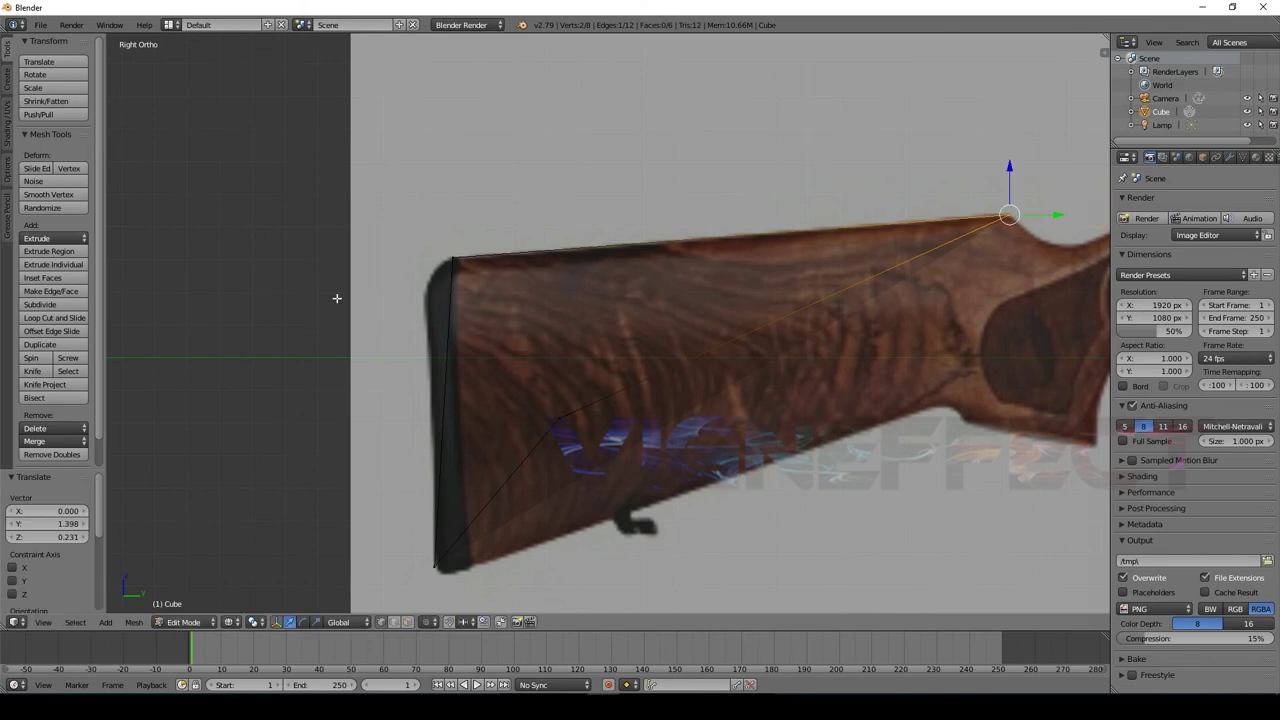
left_click(497, 285)
middle_click_drag(497, 285, 314, 251, "shift")
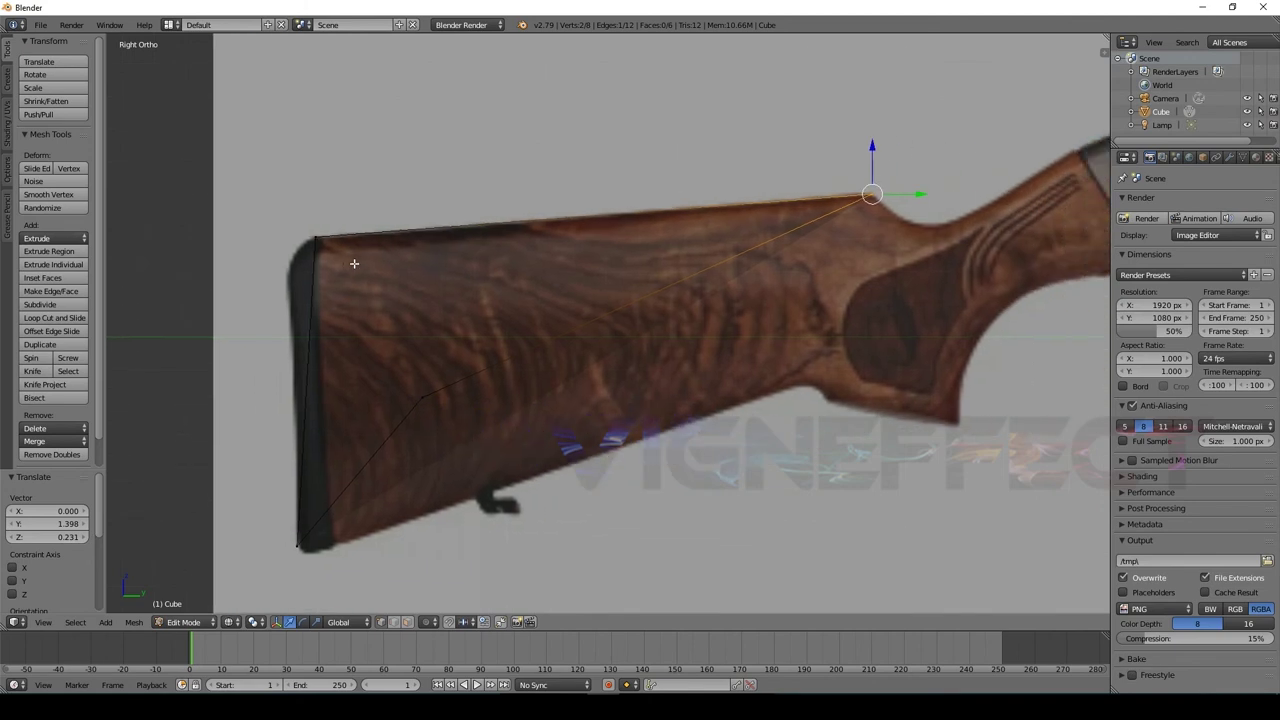
Move the two lower-right vertices along the stock's bottom edge.
mouse_move(328, 323)
left_mouse_down()
mouse_move(453, 458)
mouse_move(507, 495)
left_mouse_up()
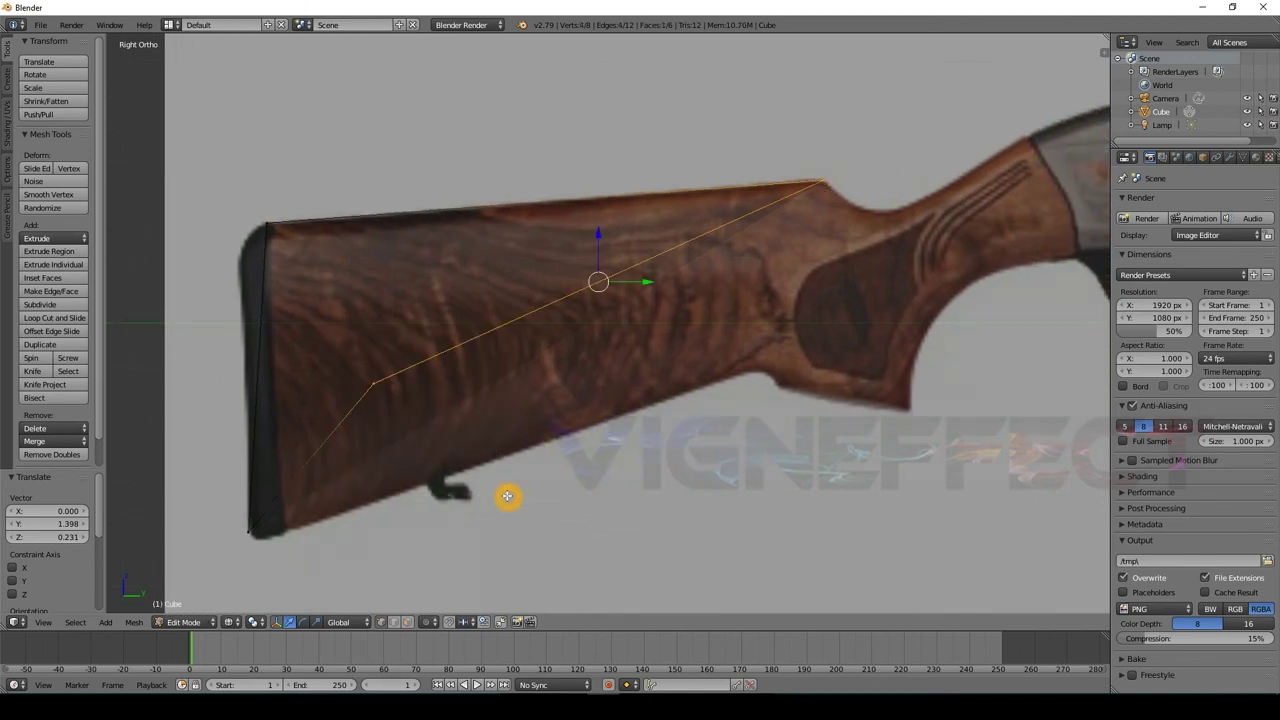
key("a")
key("b")
left_click_drag(319, 326, 462, 481)
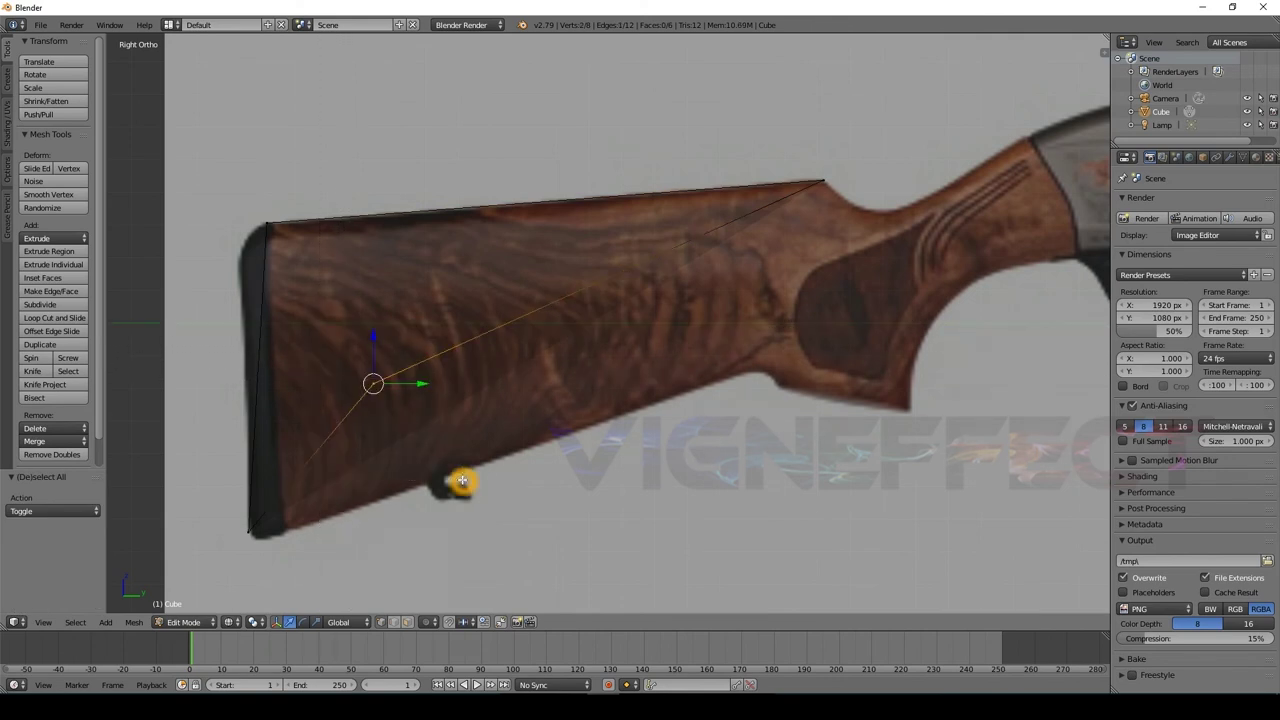
key("g")
left_click(814, 248)
Extrude the face's right-hand end 0.0633 along Y toward the grip.
right_click(814, 248, "alt")
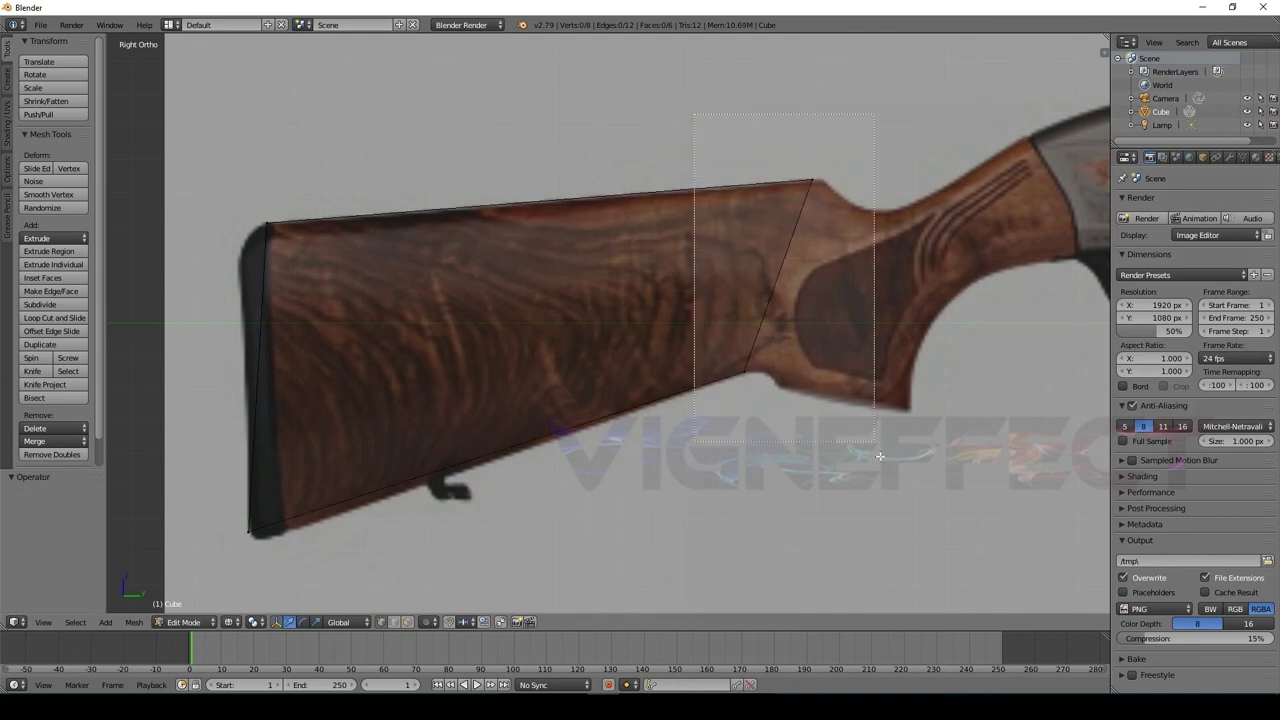
key("e")
key("y")
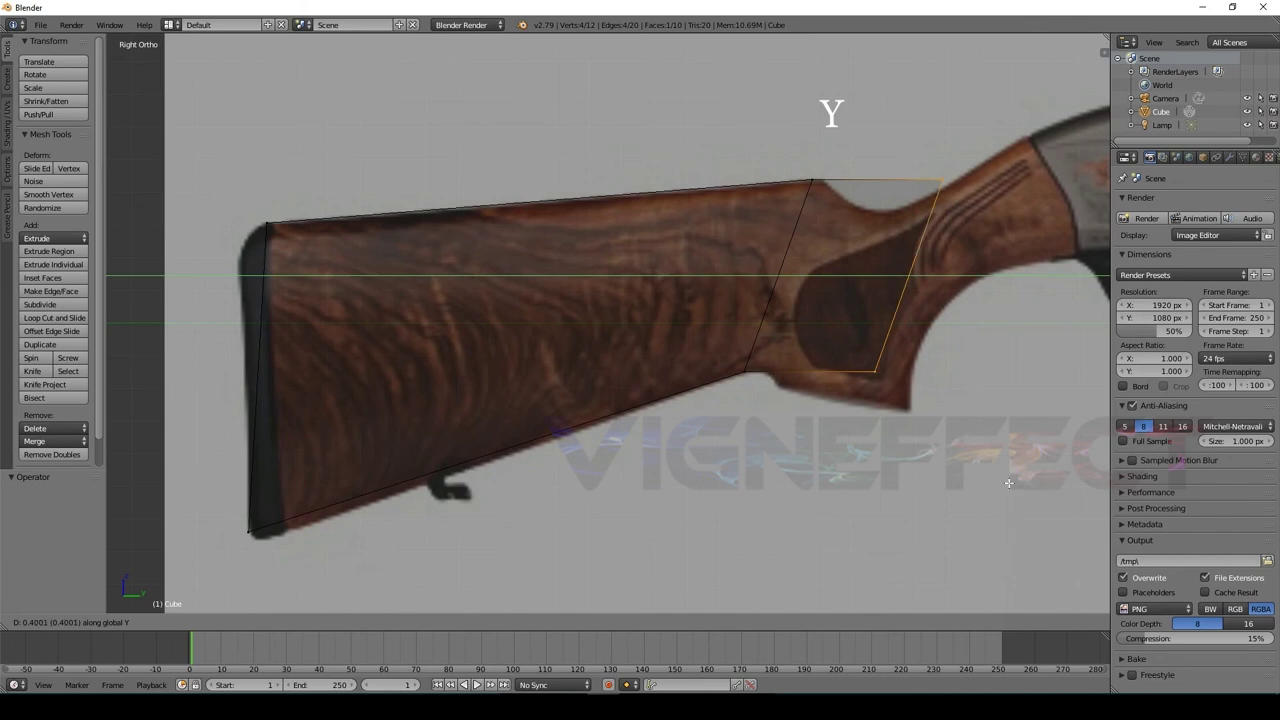
left_click(921, 490)
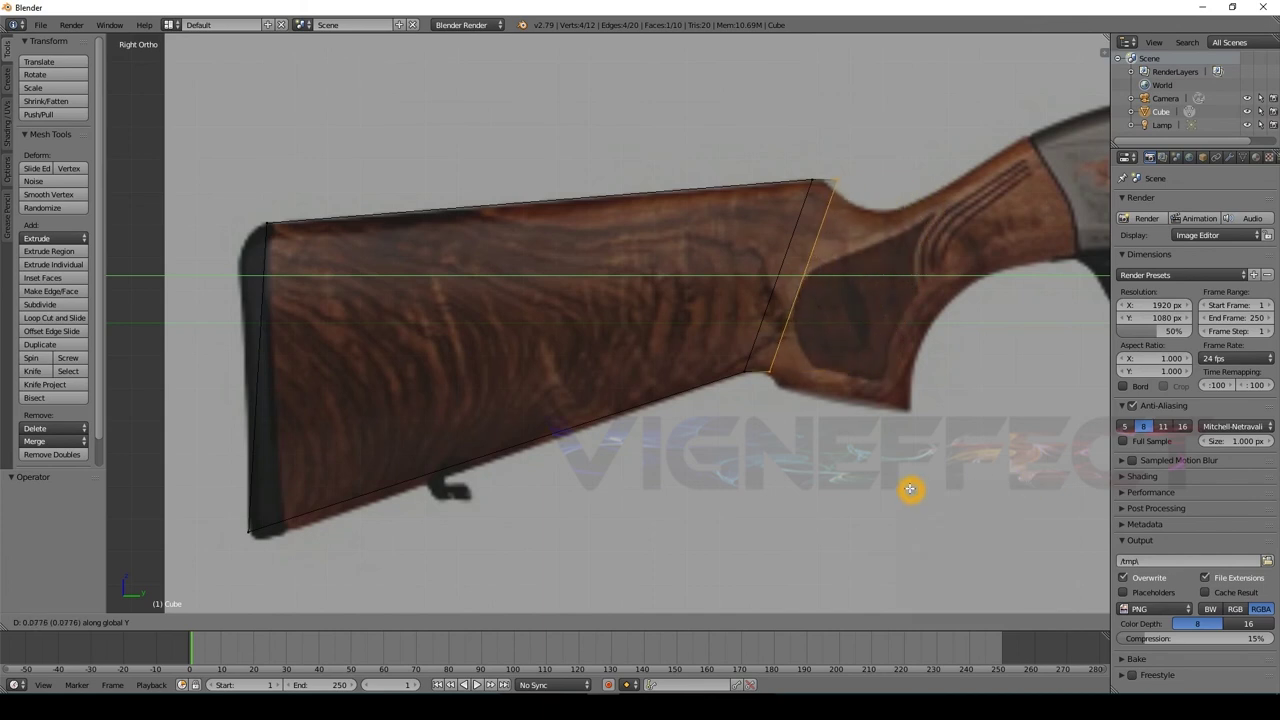
left_click(905, 485)
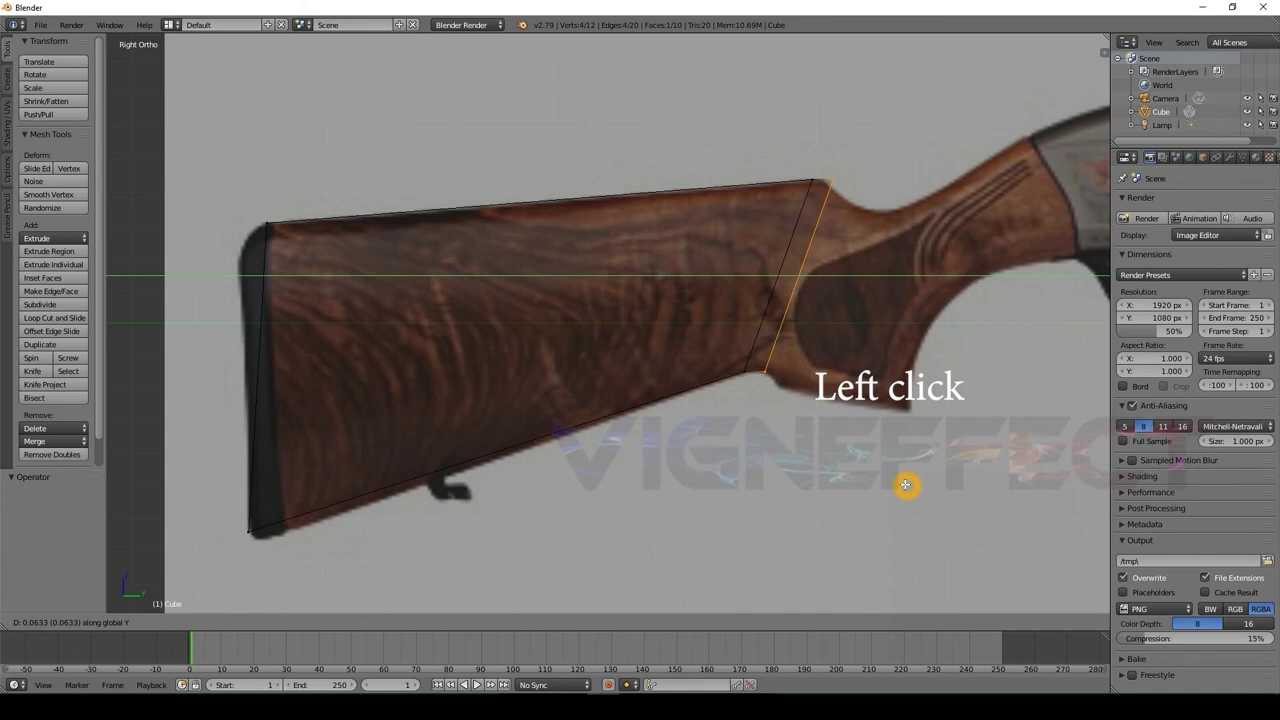
Extrude the right-hand end edge into the first grip segment.
key("a")
key("b")
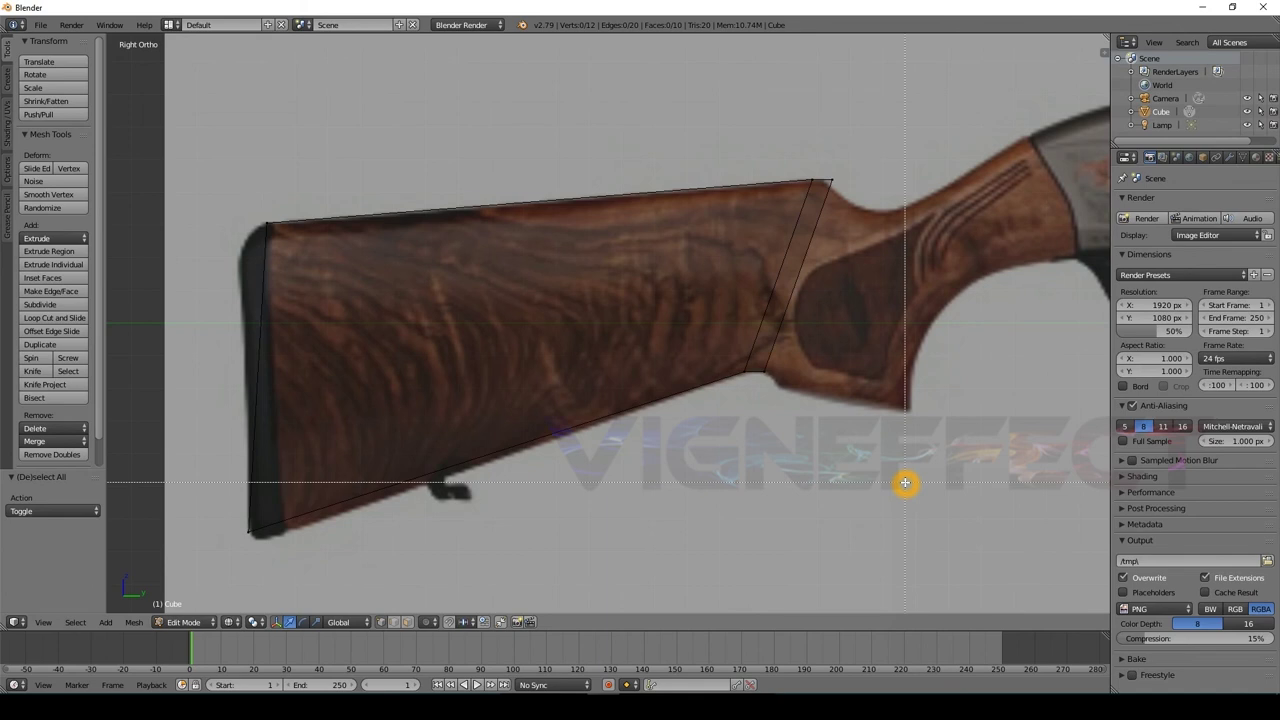
left_click_drag(905, 483, 762, 172)
key("e")
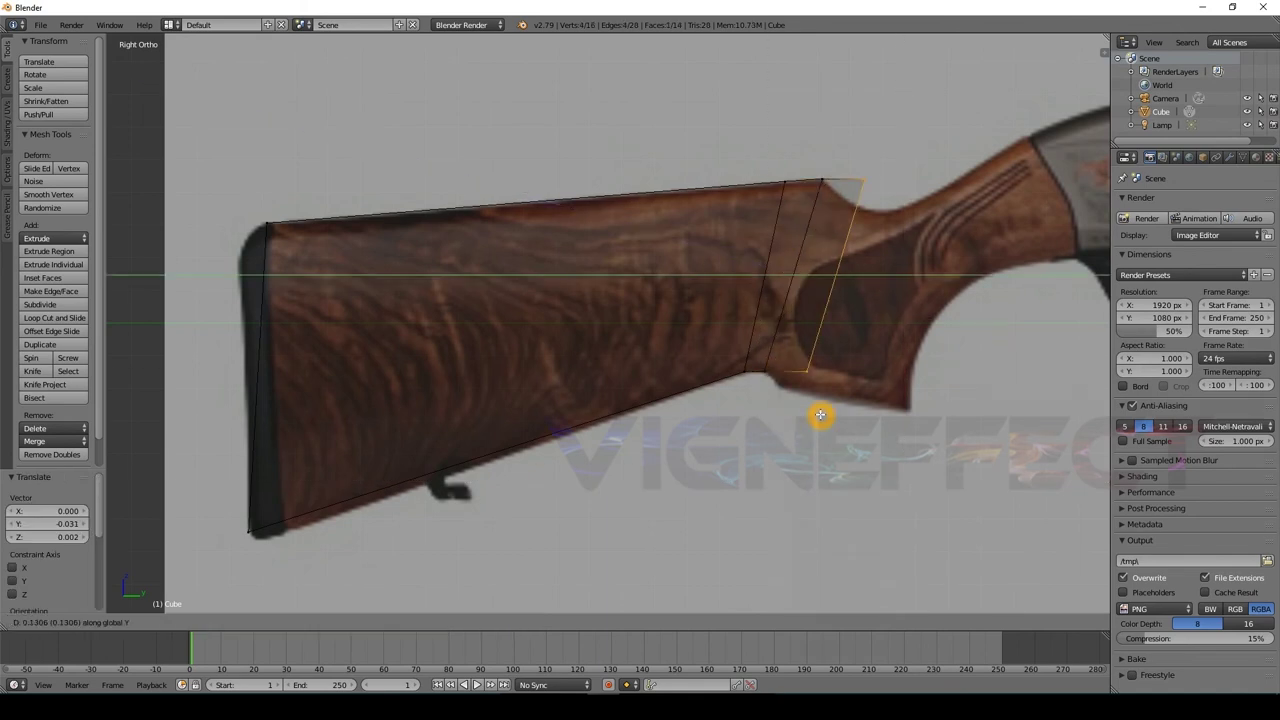
left_click(795, 412)
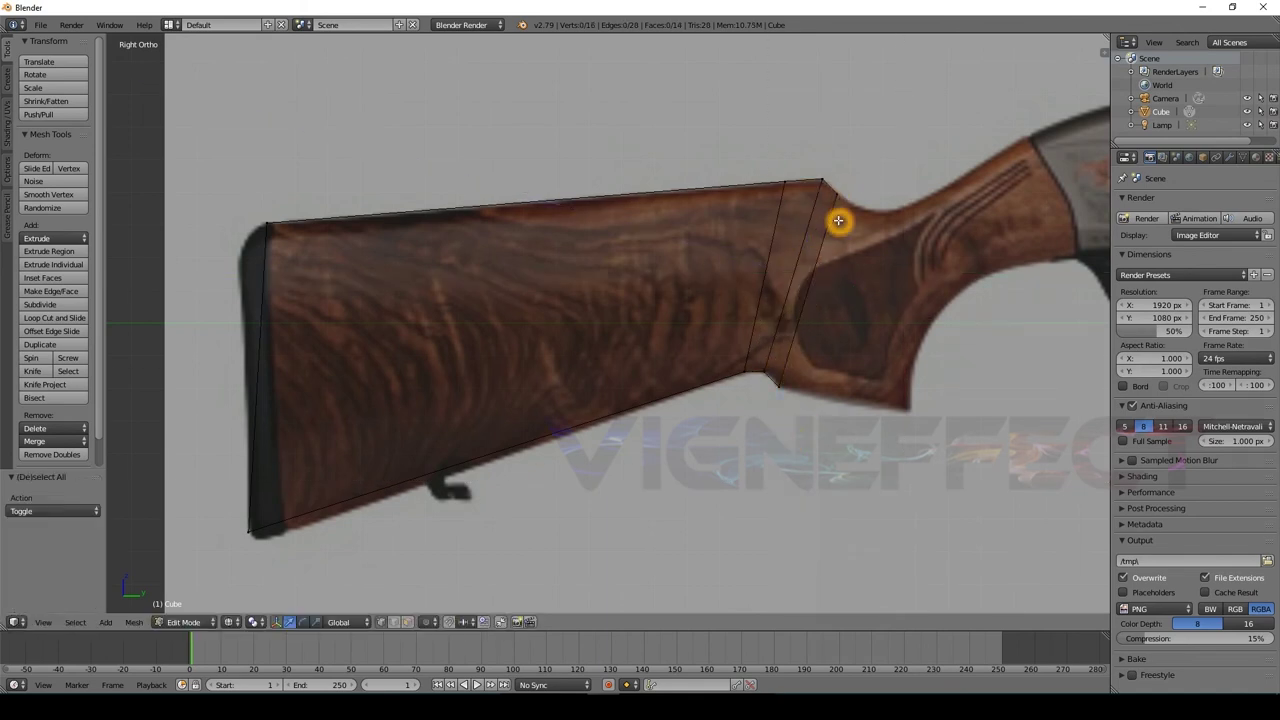
Adjust the end vertices, extrude another segment, and lower its edge along the grip.
right_click(763, 357)
key("g")
left_click(771, 400)
right_click(829, 186, "shift")
key("e")
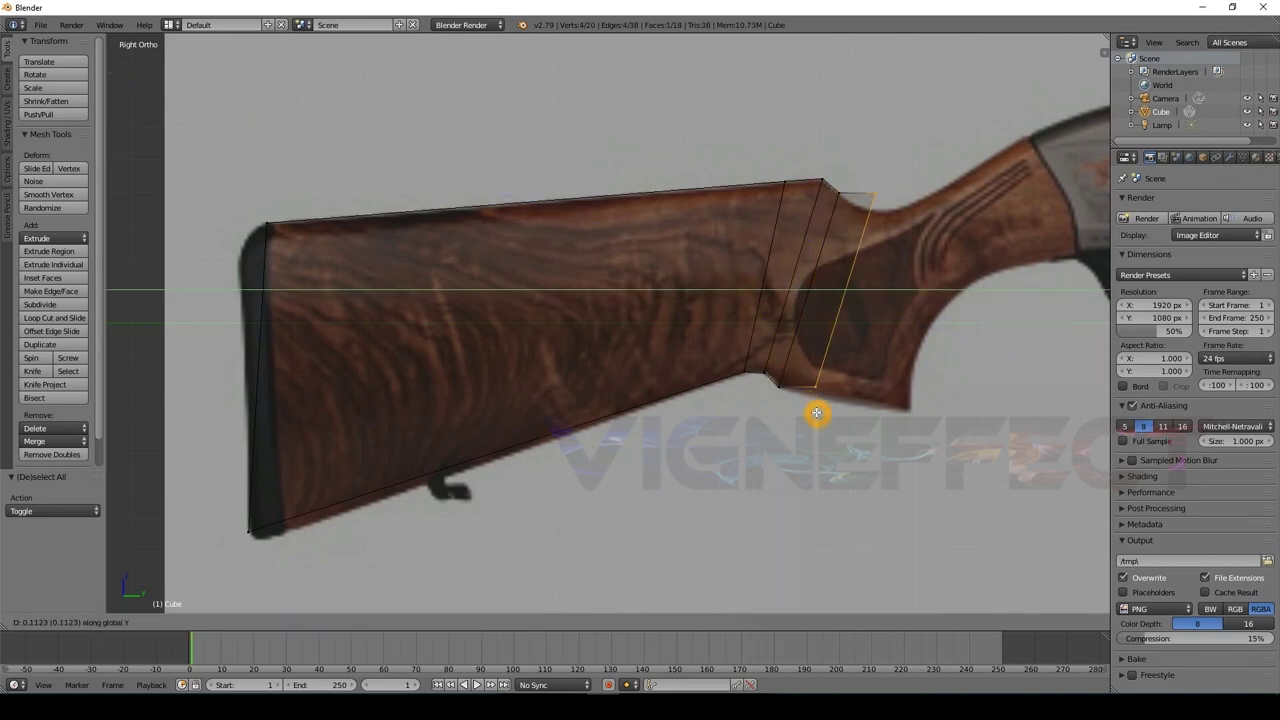
left_click(812, 410)
key("g")
left_click(836, 432)
Reposition a grip edge, then extrude a new segment along global Y.
key("a")
right_click(836, 402)
key("a")
right_click(858, 306)
key("g")
right_click(818, 380)
key("g")
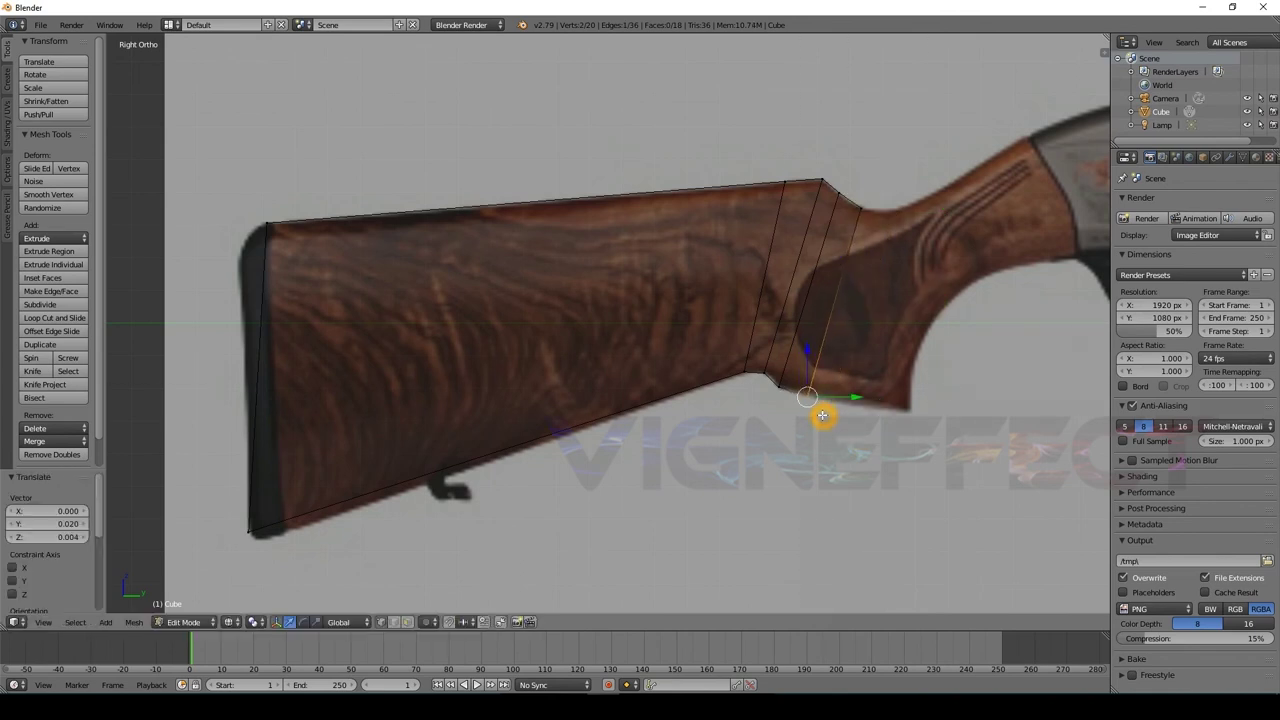
left_click(914, 290)
key("e")
key("y")
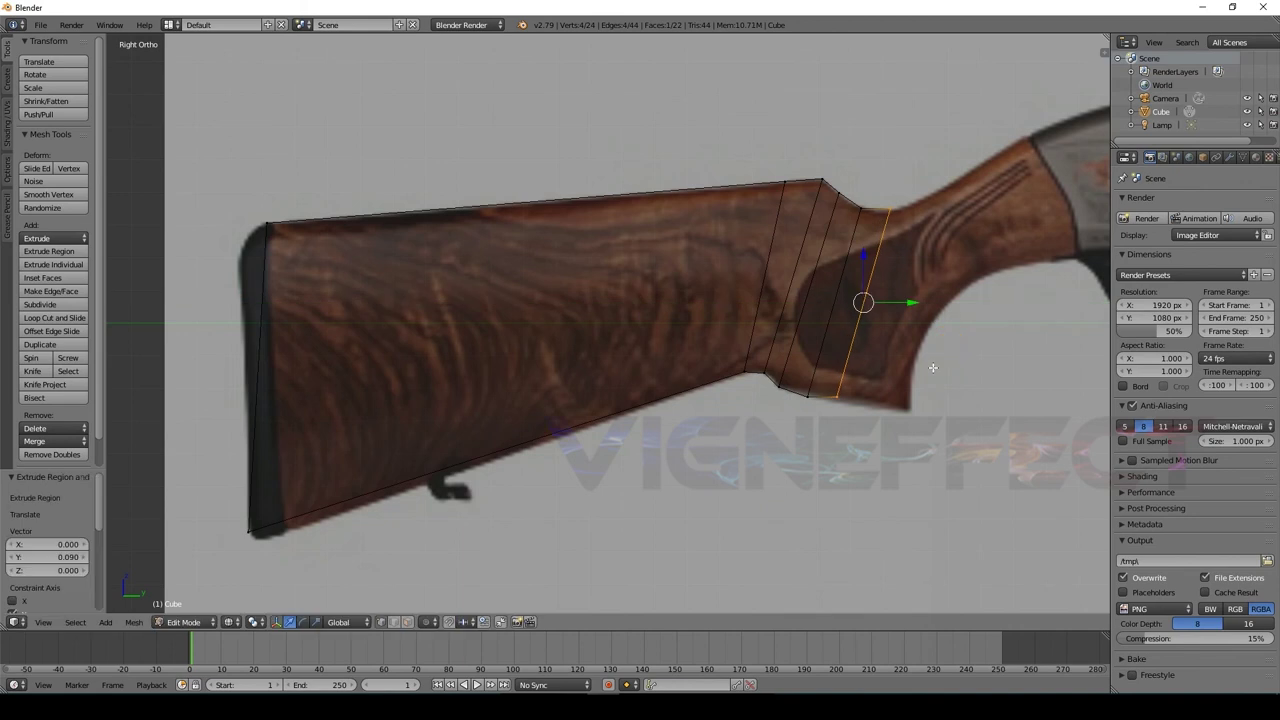
left_click(946, 343)
Move another grip edge, then extrude two selected edges into a new face.
key("a")
right_click(826, 432)
key("g")
left_click(818, 415)
right_click(886, 194)
right_click(871, 434, "shift")
key("e")
left_click(944, 456)
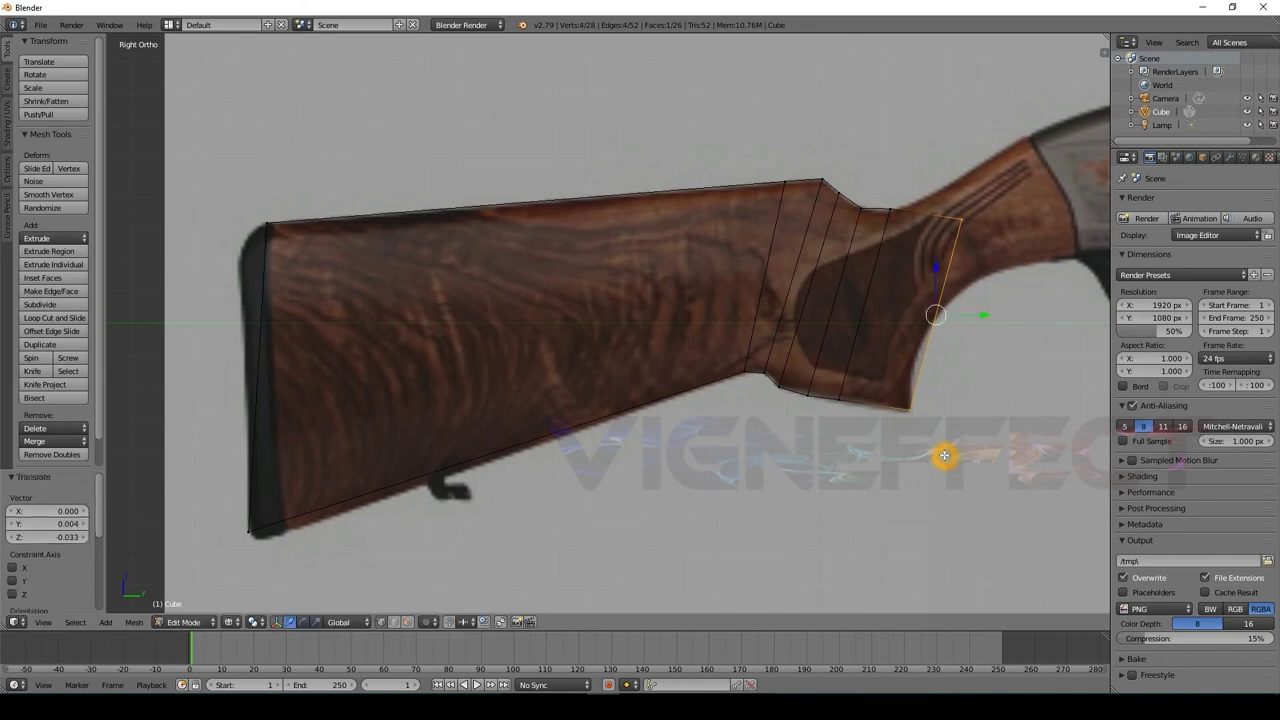
Shift the grip end's vertical edge and nudge a vertex at the grip top.
key("a")
right_click(915, 300)
key("g")
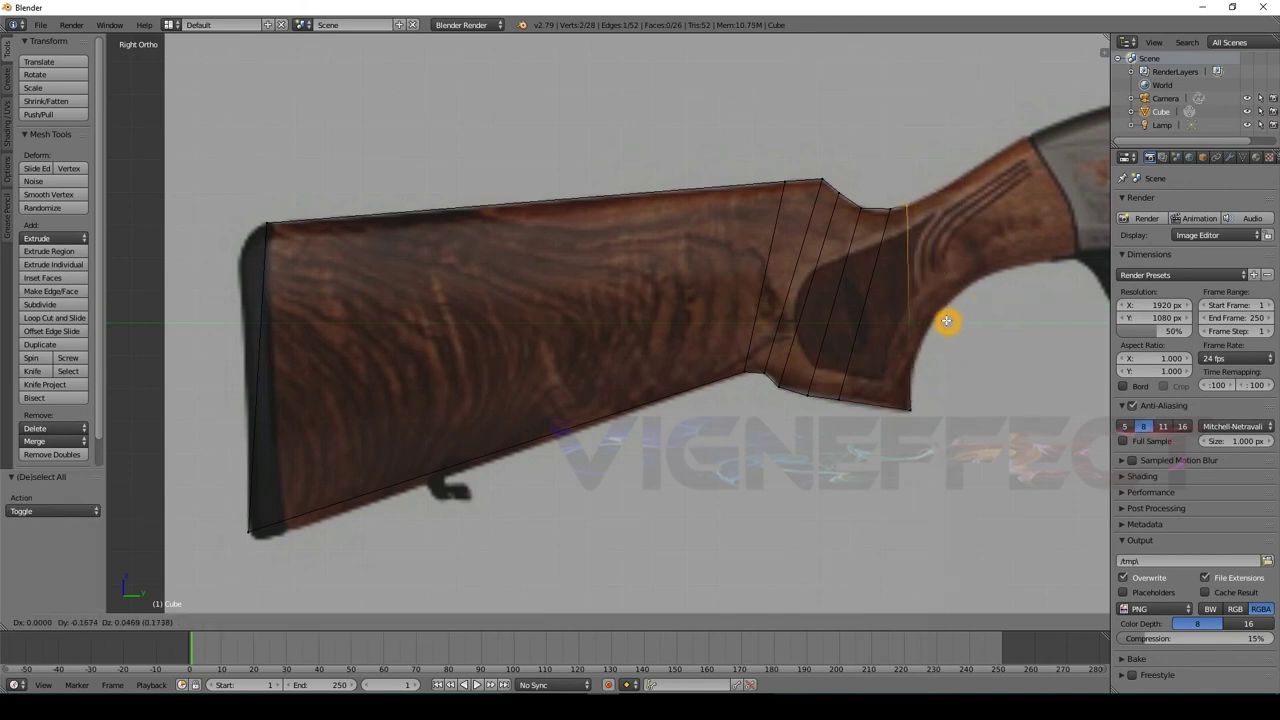
left_click(940, 305)
right_click(891, 217)
right_click(846, 206)
key("g")
left_click(908, 268)
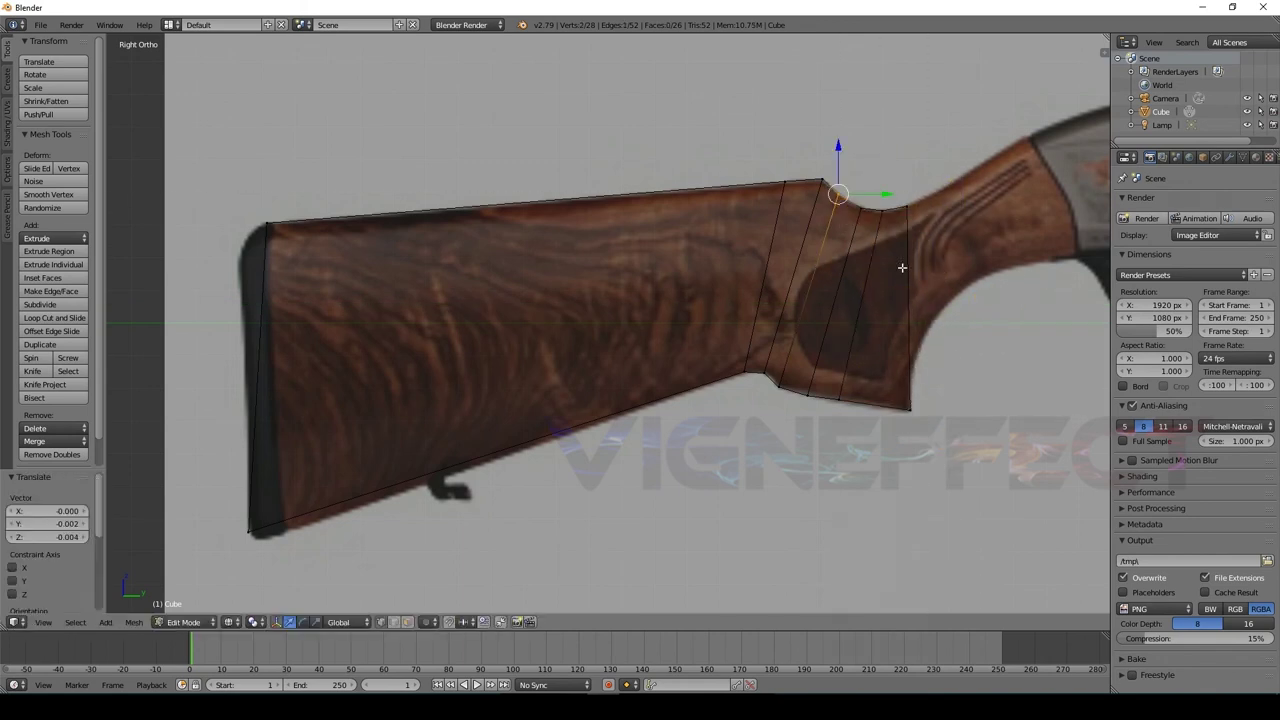
Extrude the grip's end edge along Y and raise the new edge.
key("a")
right_click(930, 232, "alt")
key("e")
key("y")
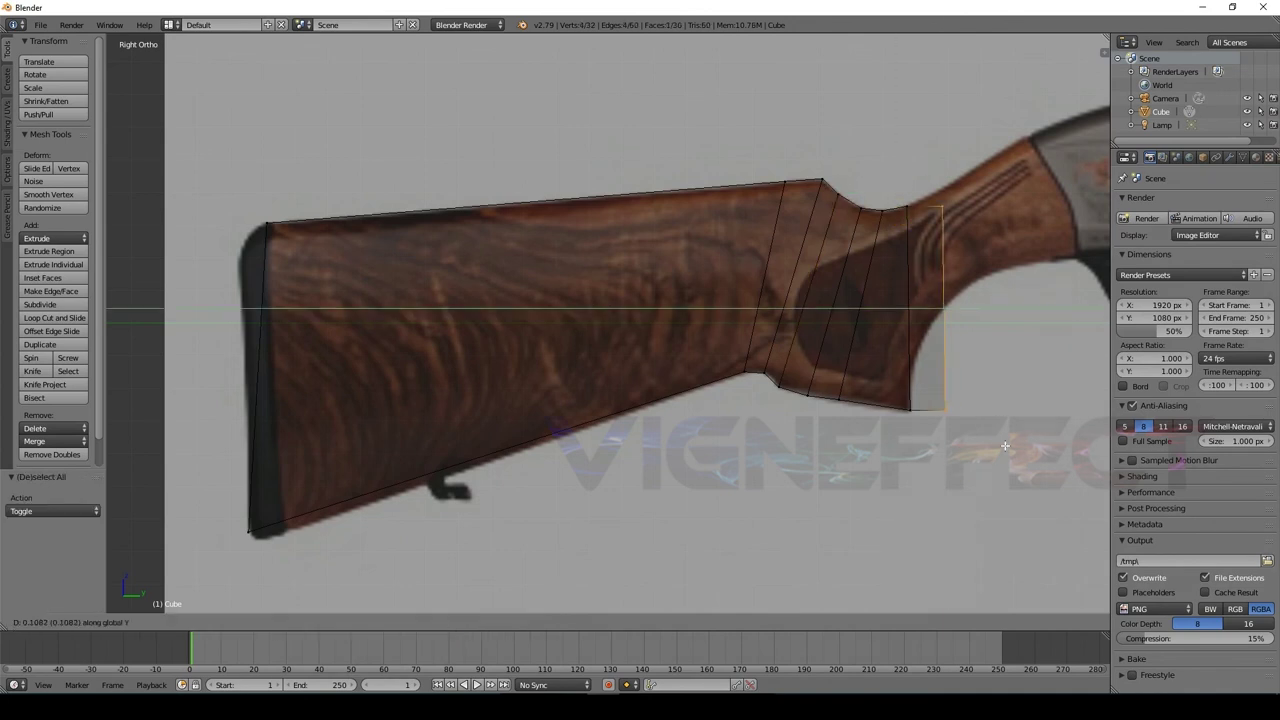
left_click(968, 457)
key("g")
left_click(975, 390)
Lower the end edge along the grip, then extrude the stock further toward the receiver.
key("g")
left_click(961, 212)
middle_click_drag(994, 379, 471, 378, "shift")
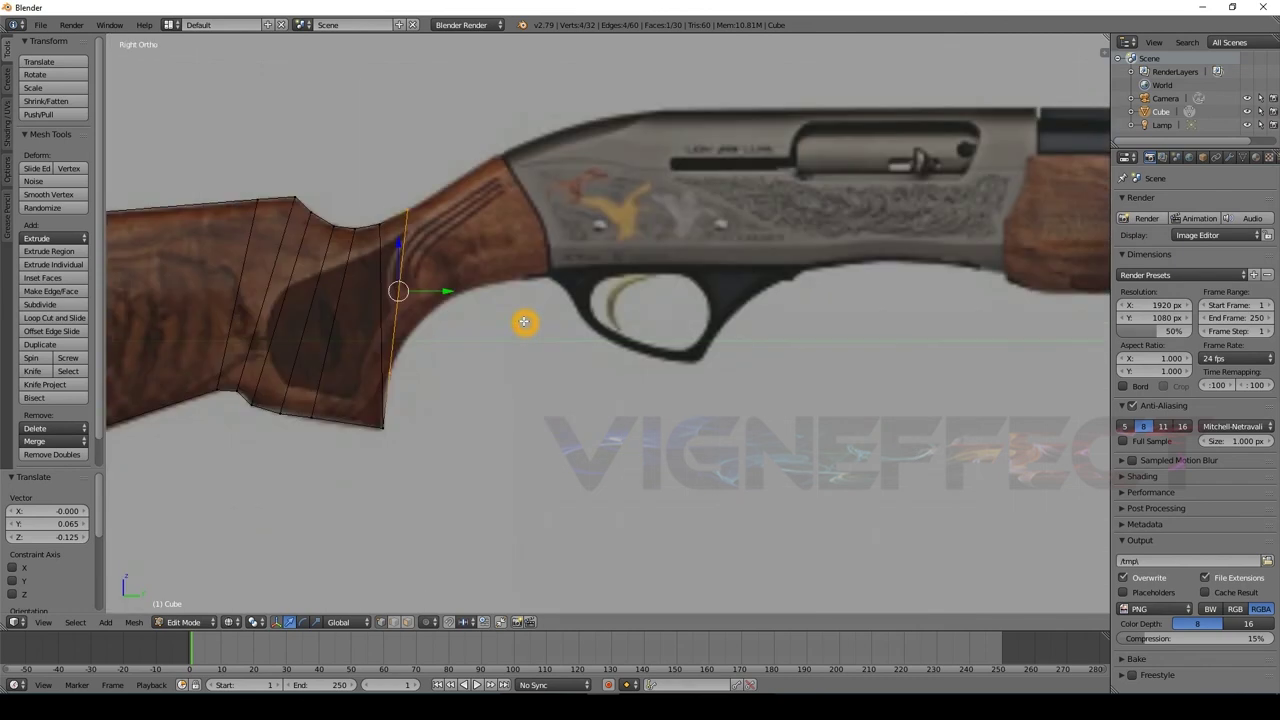
key("e")
left_click(549, 262)
Extrude the mesh's end edge into another segment and fine-tune its position.
key("a")
key("b")
left_click_drag(417, 154, 451, 209)
key("e")
left_click(463, 355)
key("g")
left_click(457, 329)
key("g")
left_click(488, 208)
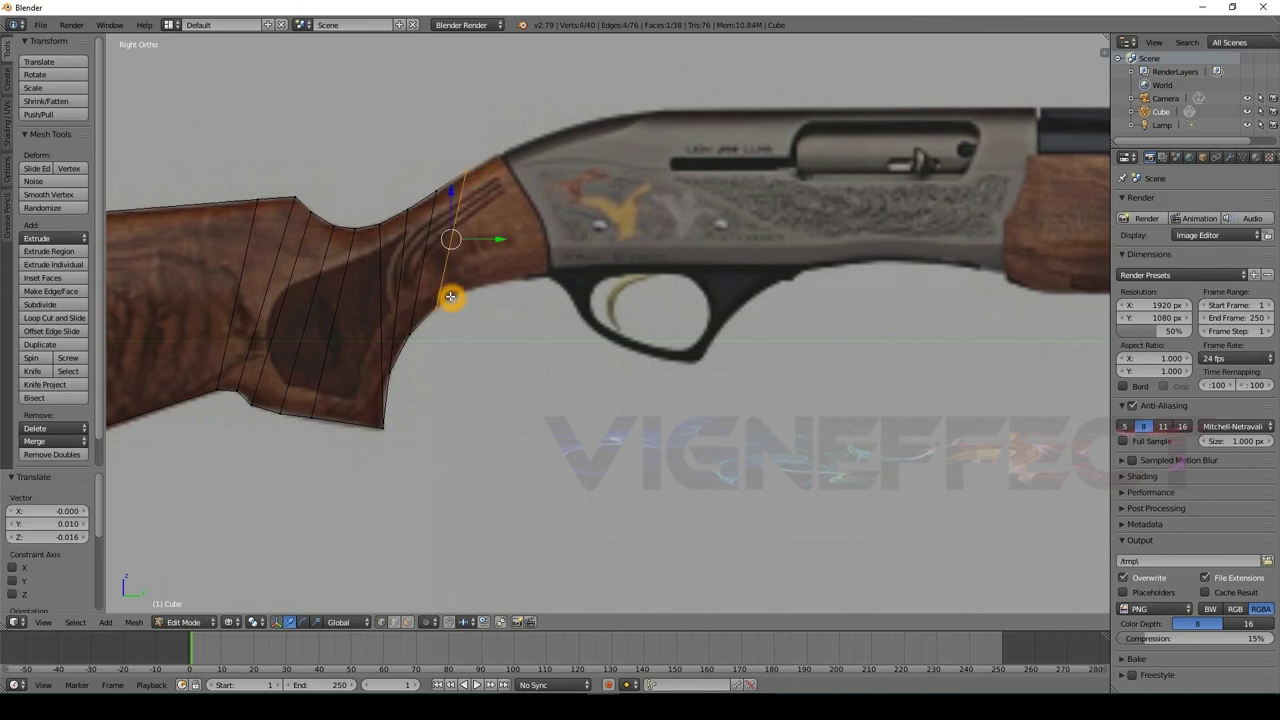
Extrude a segment against the receiver and nudge the top-edge vertices down-left.
left_click_drag(443, 298, 485, 155)
key("e")
left_click(480, 255)
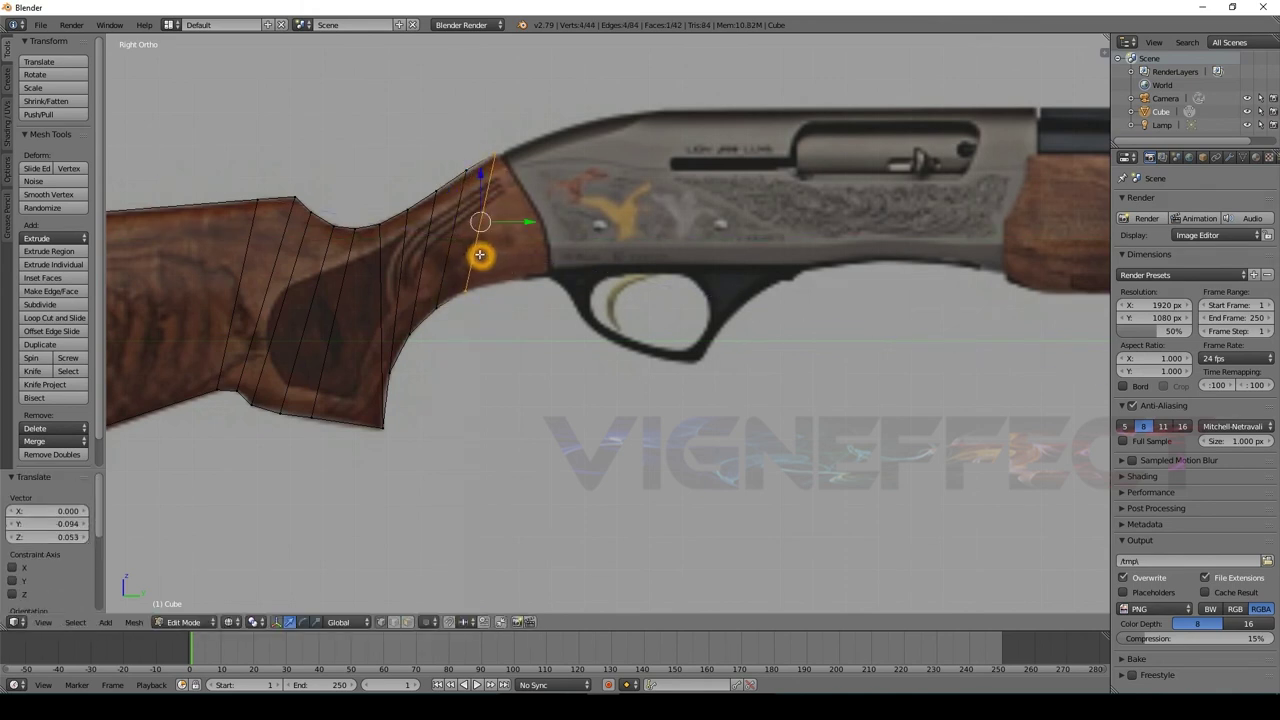
right_click(481, 138)
key("g")
left_click(509, 177)
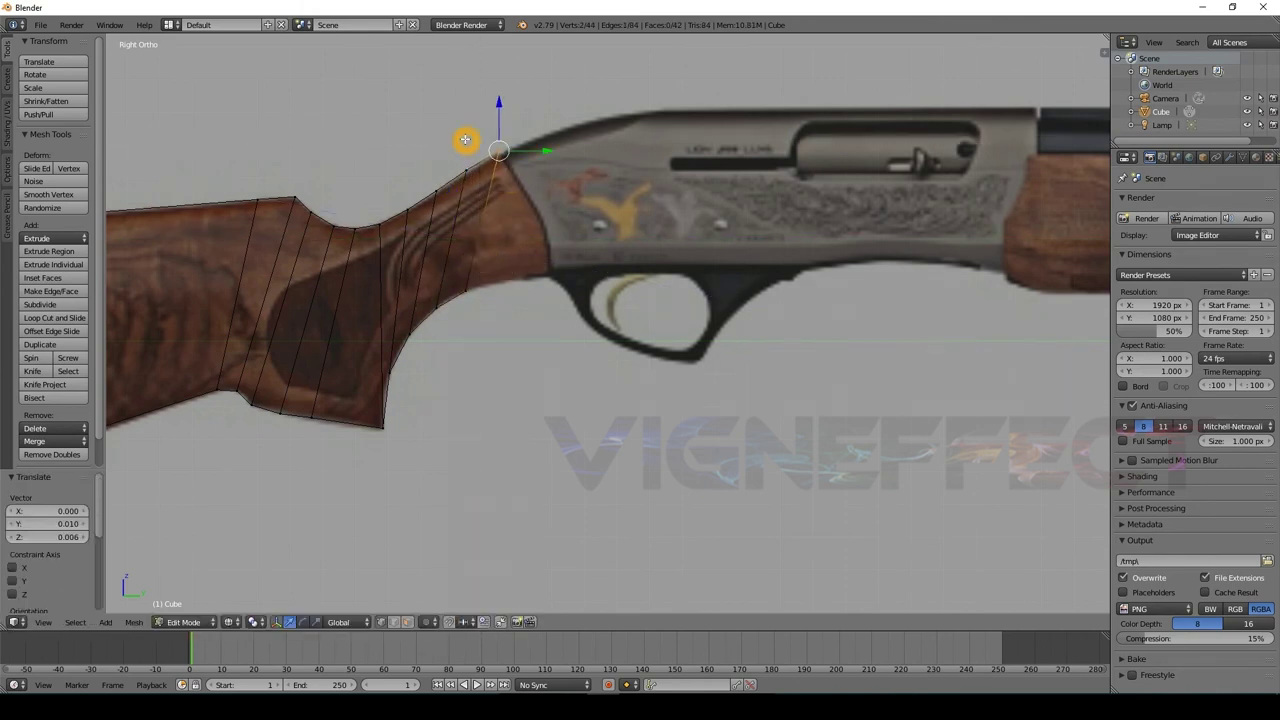
right_click(486, 189, "shift")
key("g")
left_click(474, 197)
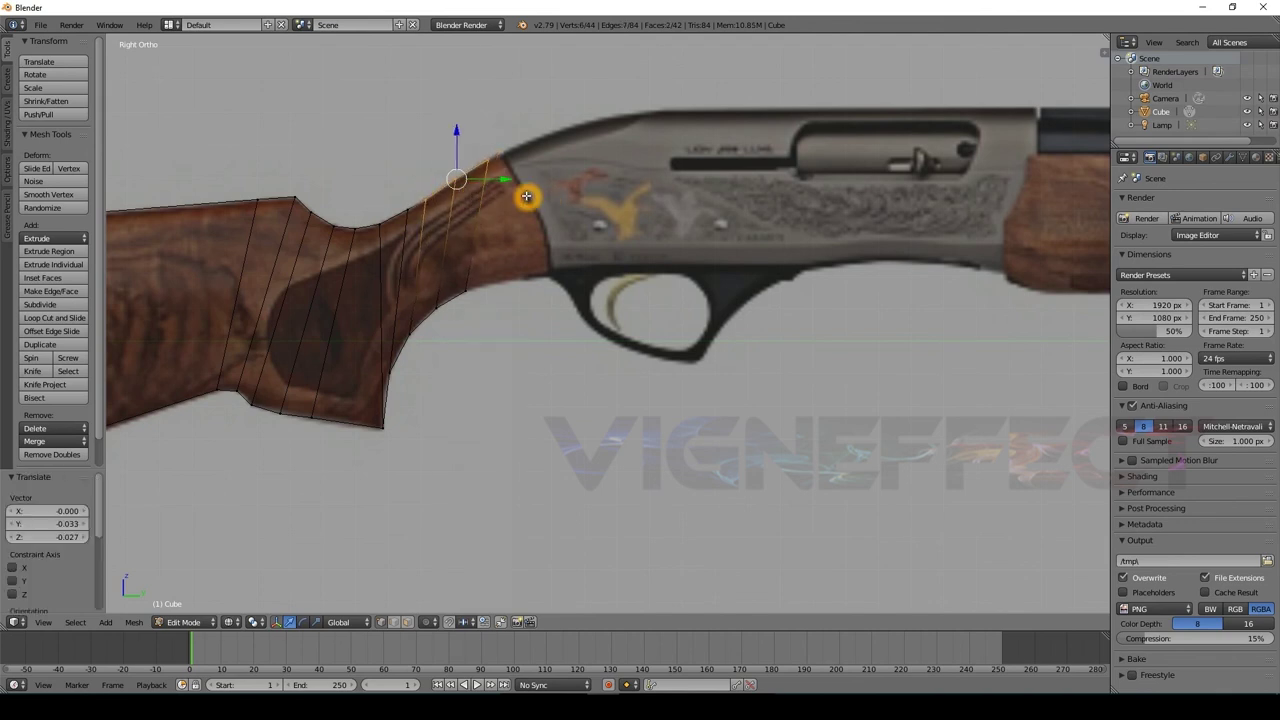
Adjust a grip edge and face, then align the last edge with the receiver's front.
right_click(443, 214)
key("g")
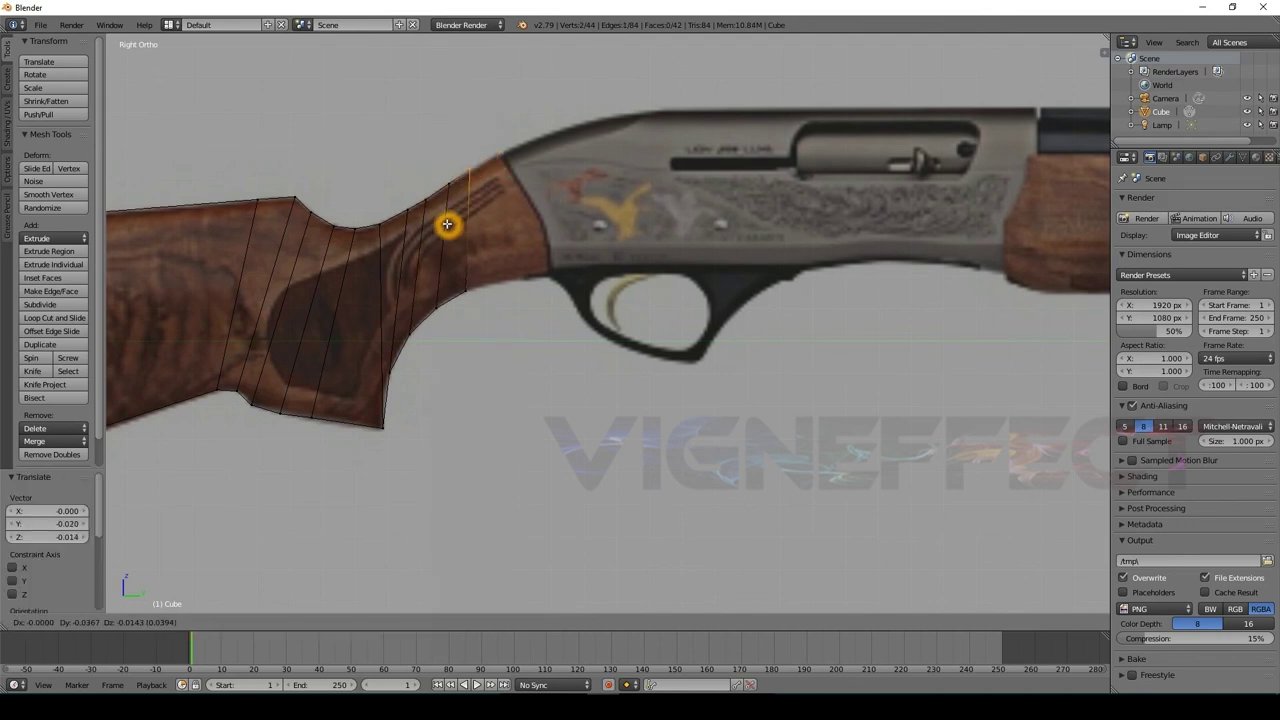
left_click(447, 224)
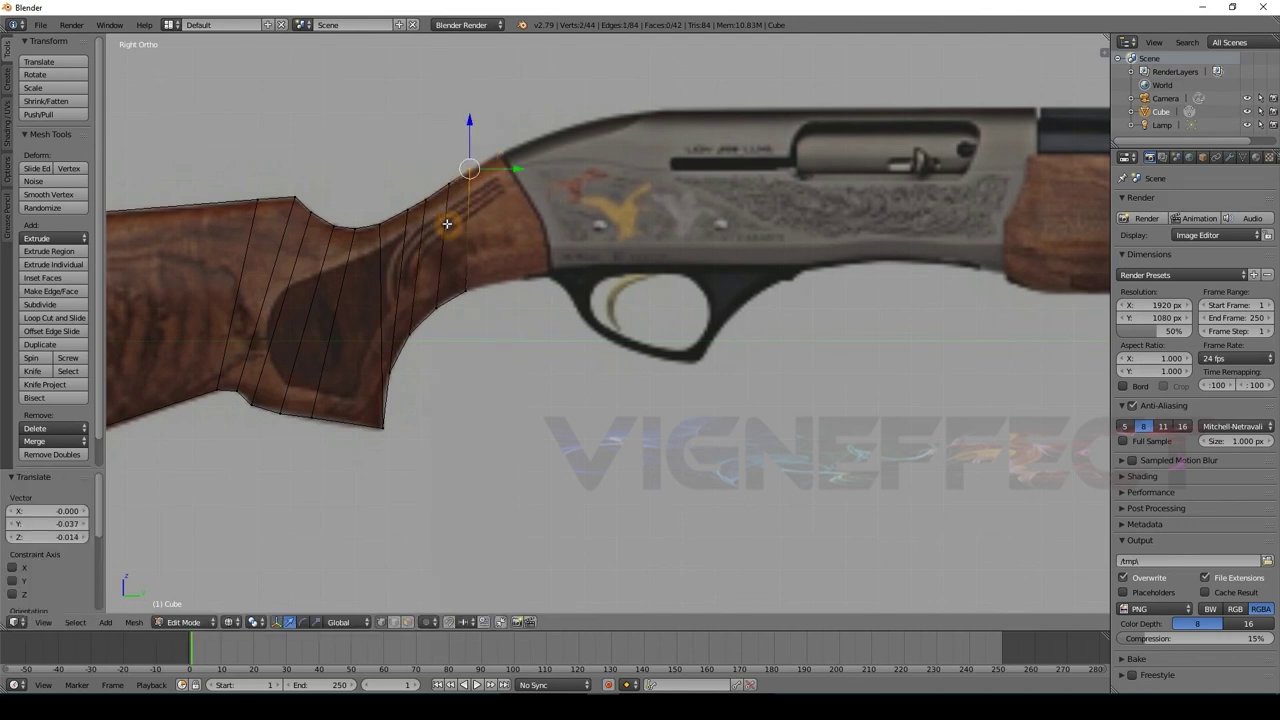
right_click(477, 283, "shift")
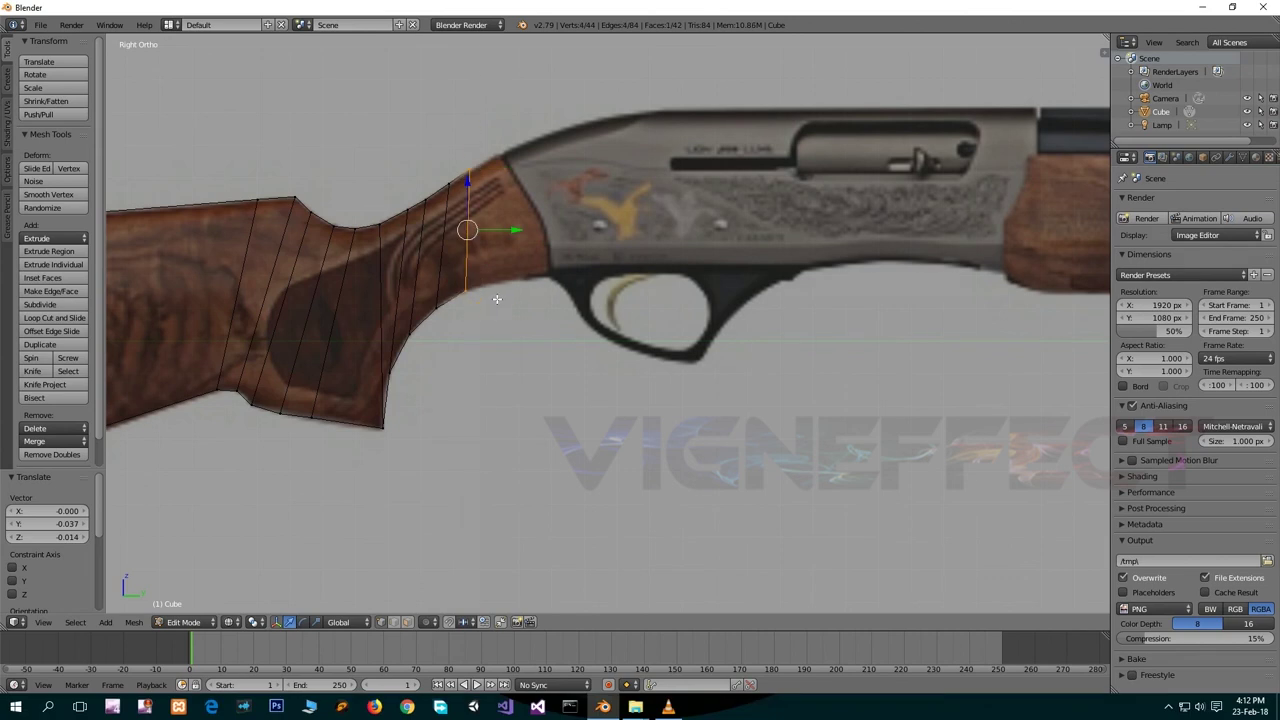
key("g")
left_click(526, 282)
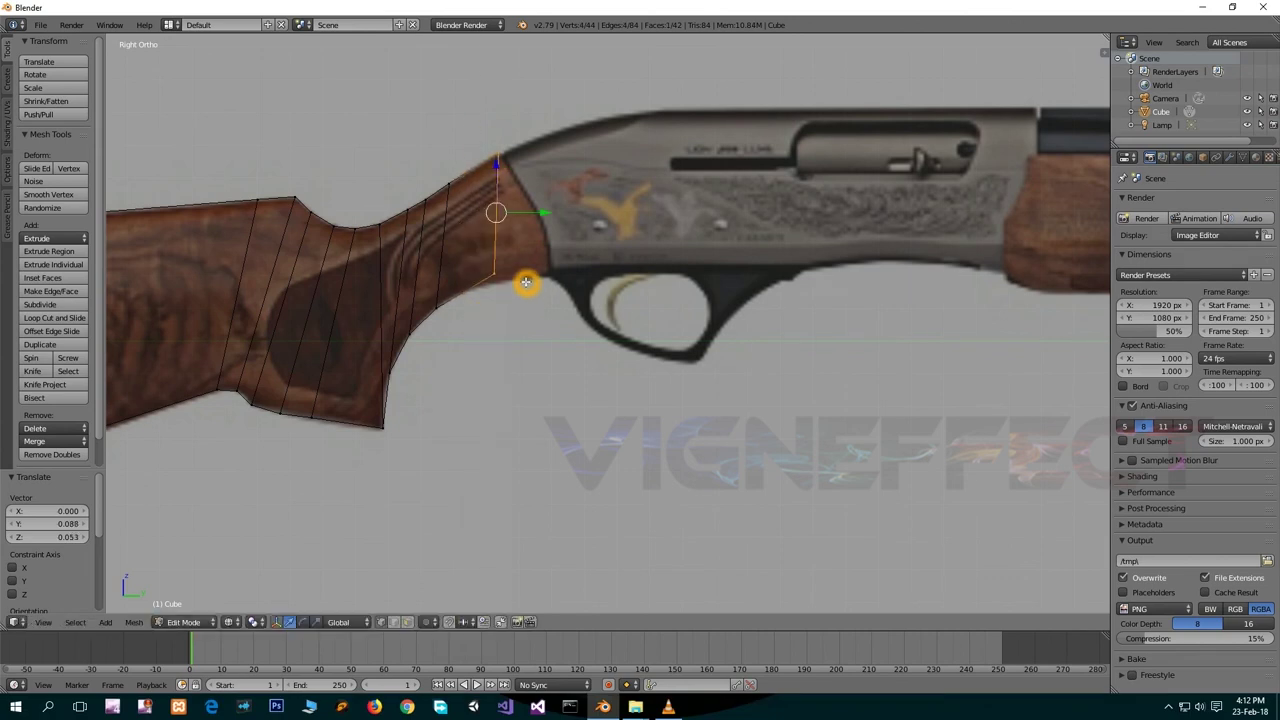
right_click(494, 188)
key("g")
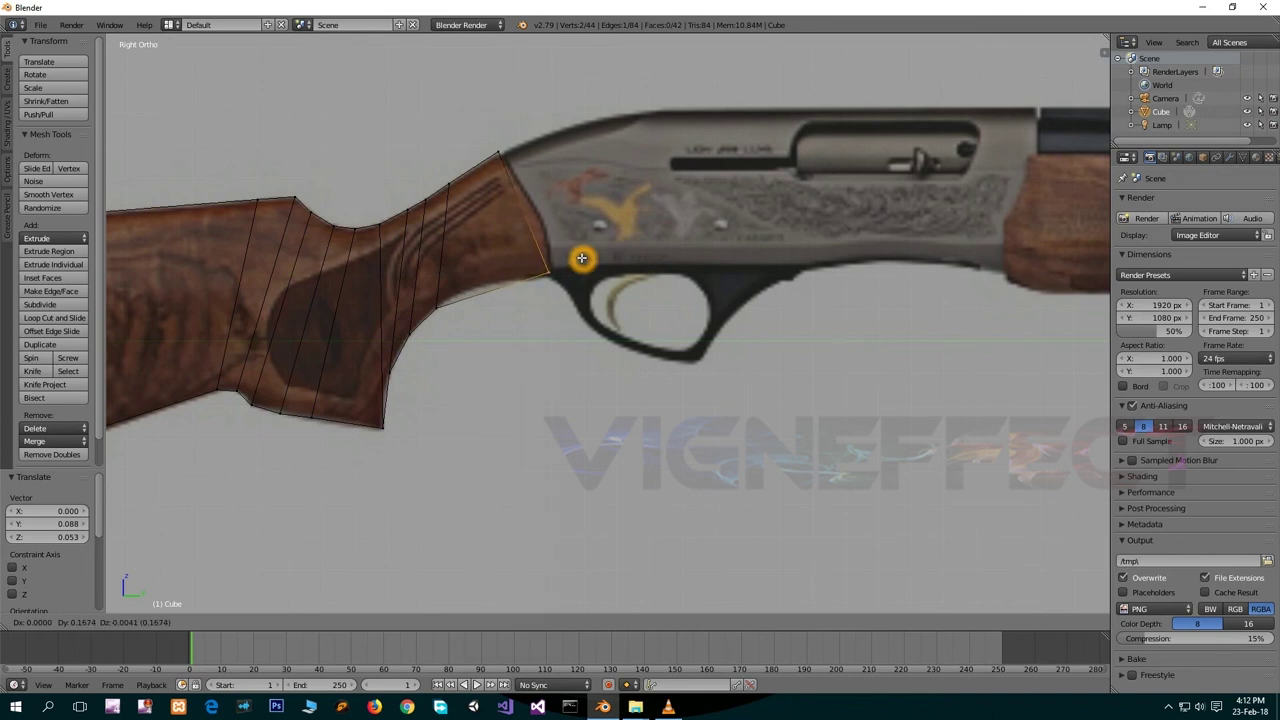
left_click(581, 259)
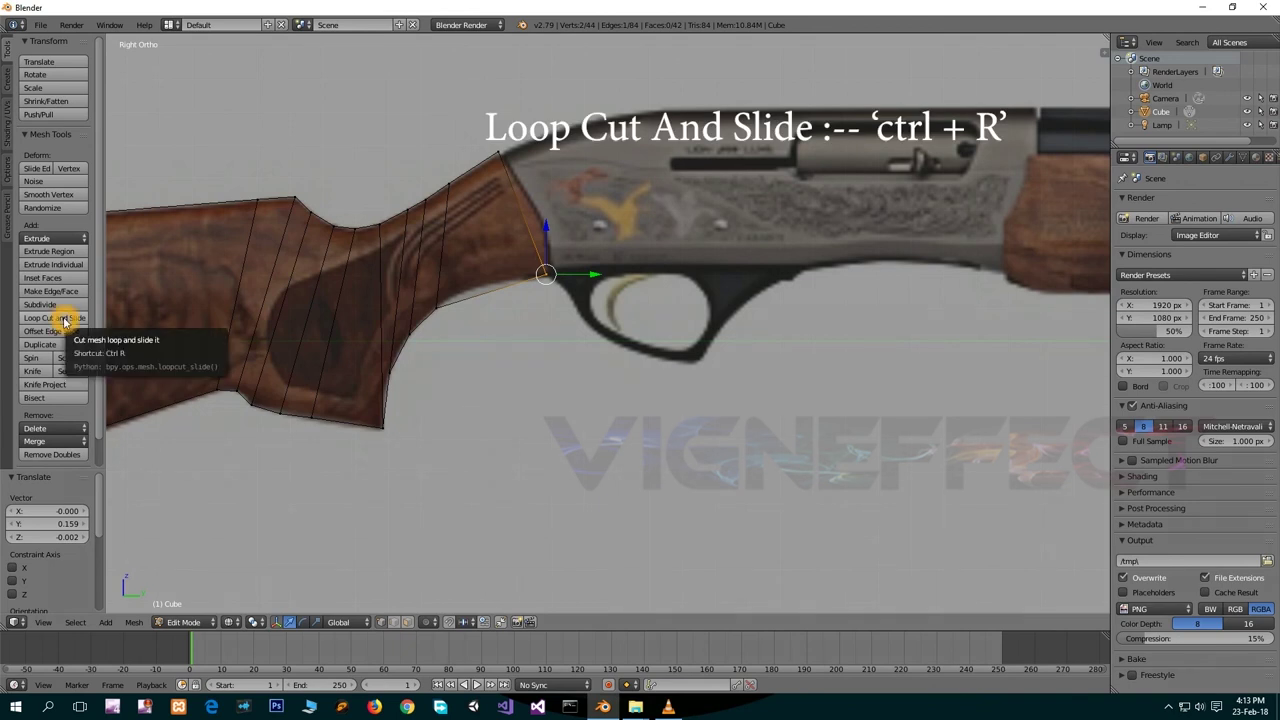
Add a Loop Cut and Slide across the front grip segment by the receiver, adjusting the cut count.
left_click_drag(105, 317, 150, 330)
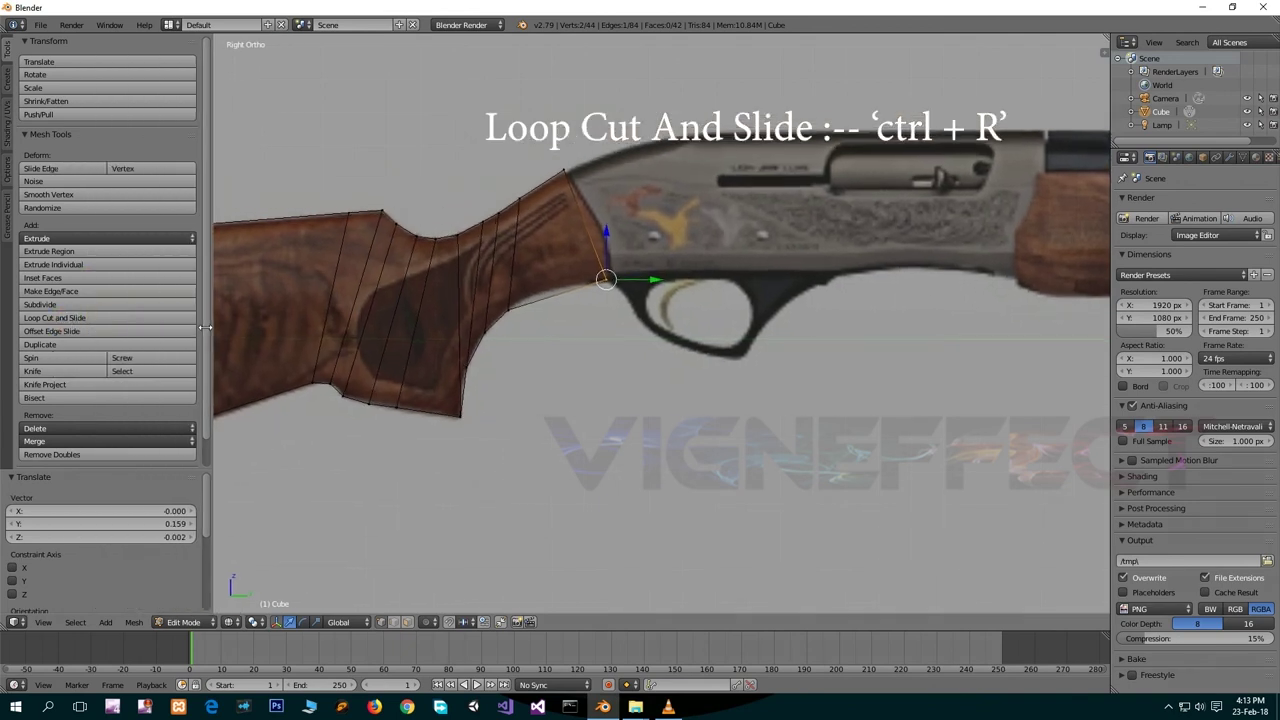
left_click(82, 320)
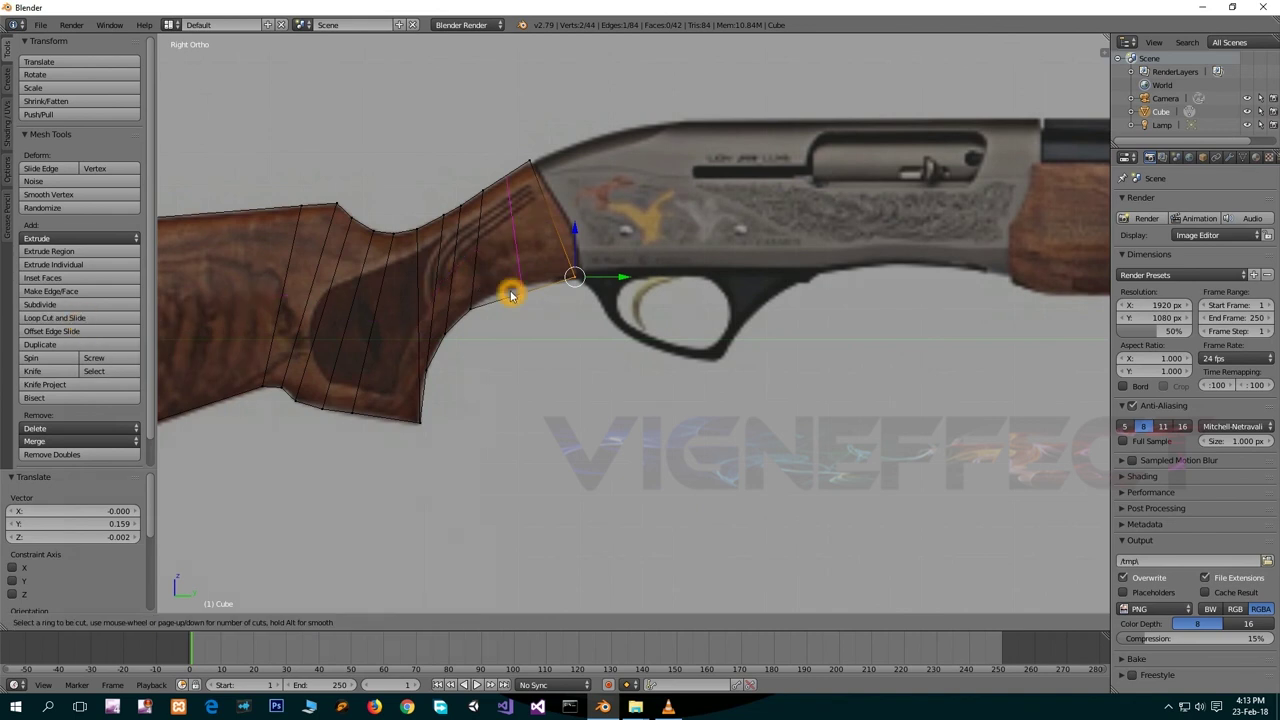
scroll(510, 295, "up", 3)
scroll(510, 295, "up", 6)
scroll(510, 295, "up", 7)
scroll(510, 295, "up", 8)
scroll(510, 296, "down", 1)
scroll(510, 296, "down", 1)
scroll(510, 296, "down", 1)
scroll(510, 296, "down", 1)
scroll(510, 296, "down", 8)
scroll(510, 296, "down", 12)
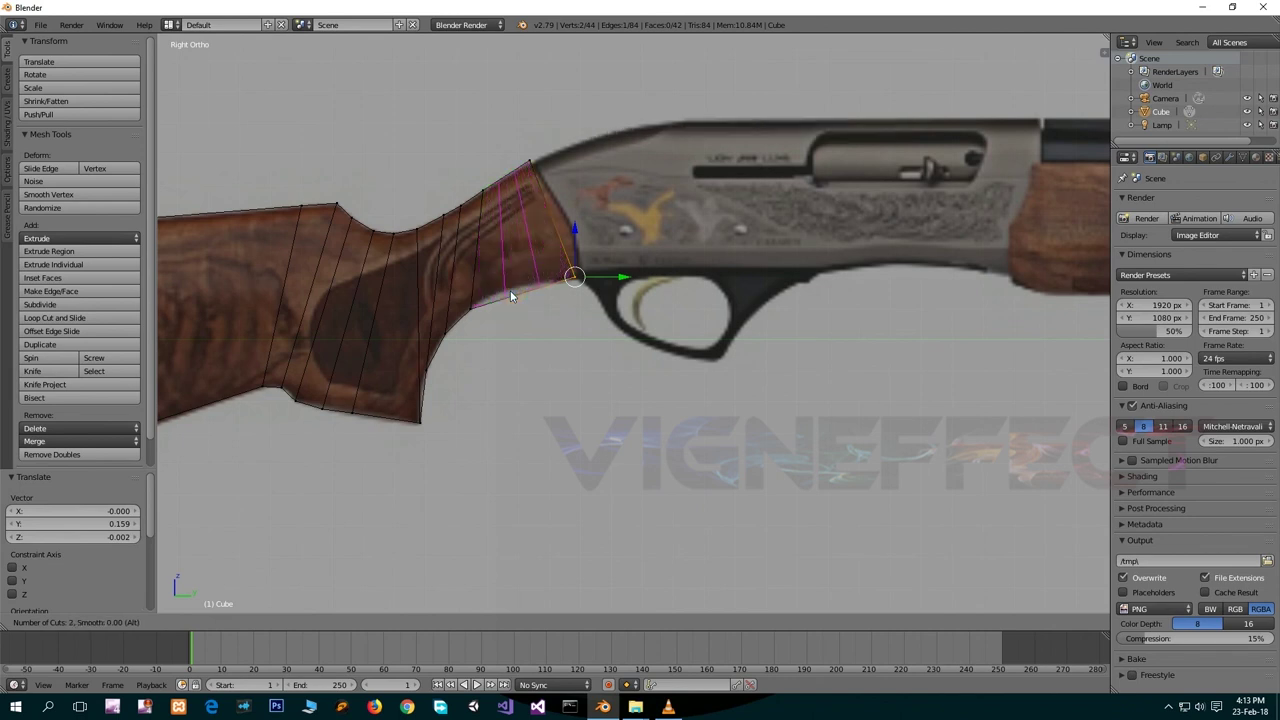
left_click(510, 295)
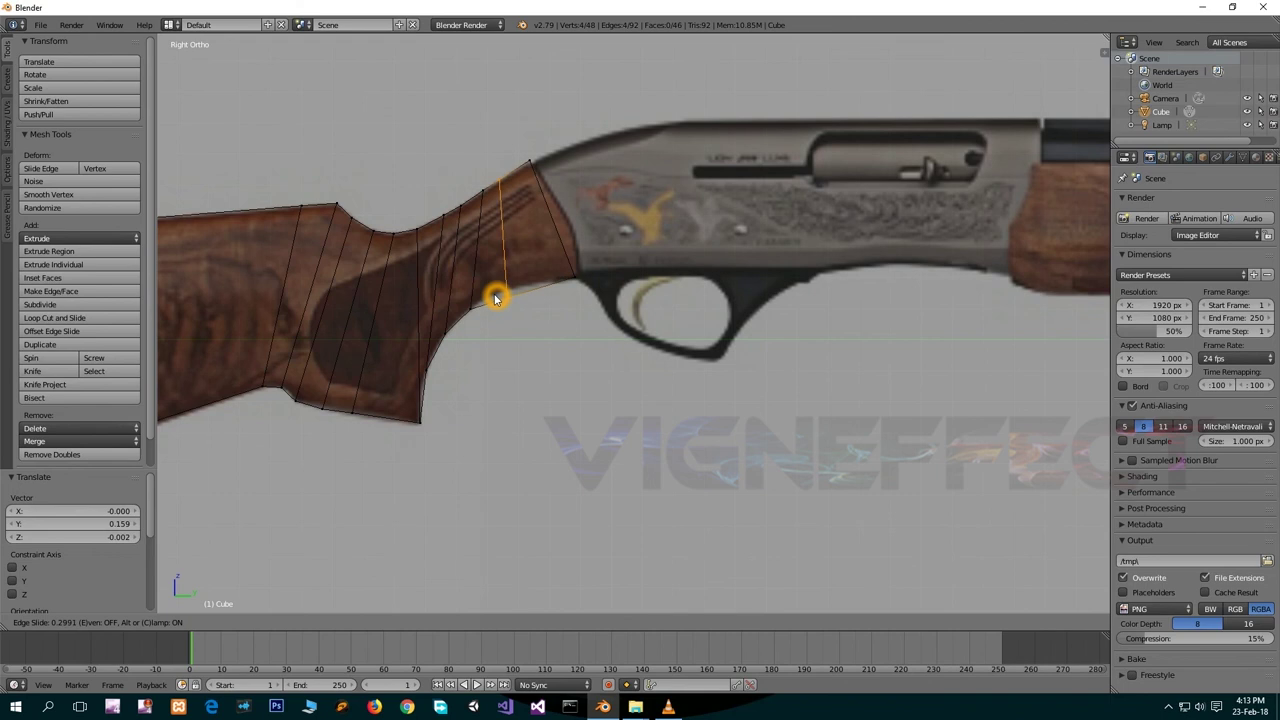
Confirm the loop, then move its lower vertices 0.028 along Z to follow the grip outline.
left_click(496, 299)
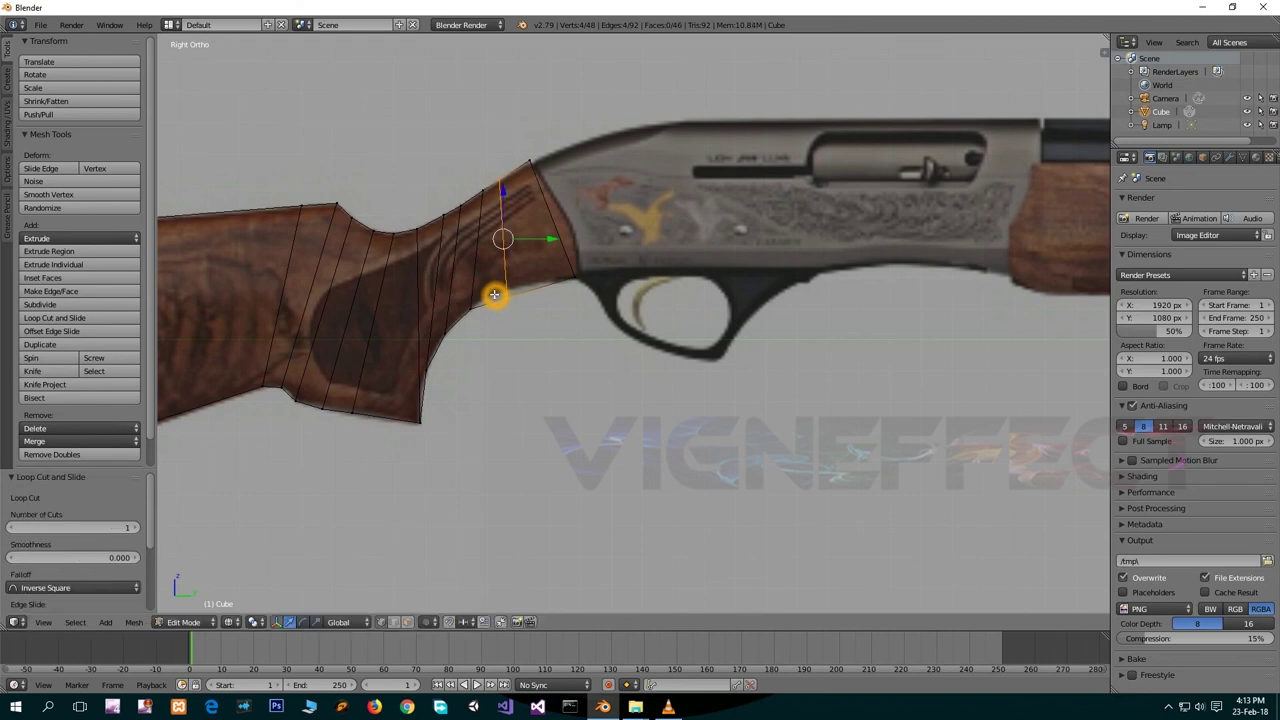
key("b")
middle_click_drag(494, 294, 545, 165)
key("g")
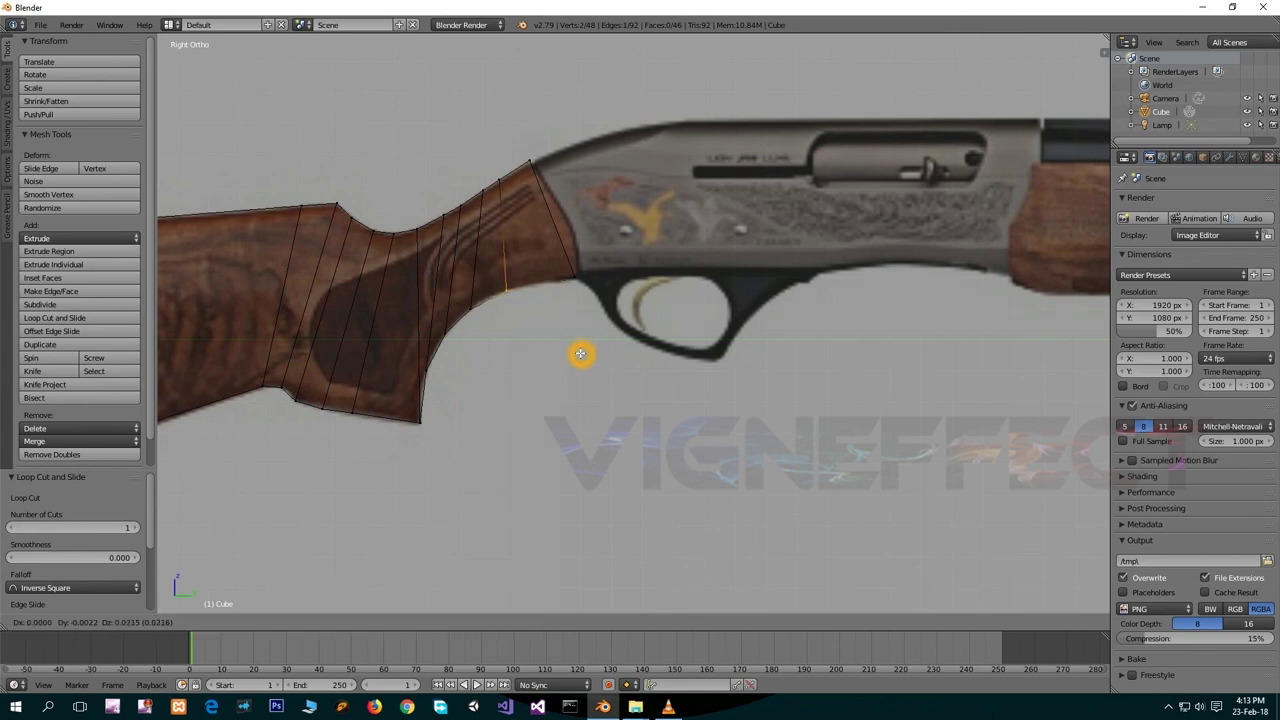
left_click(580, 351)
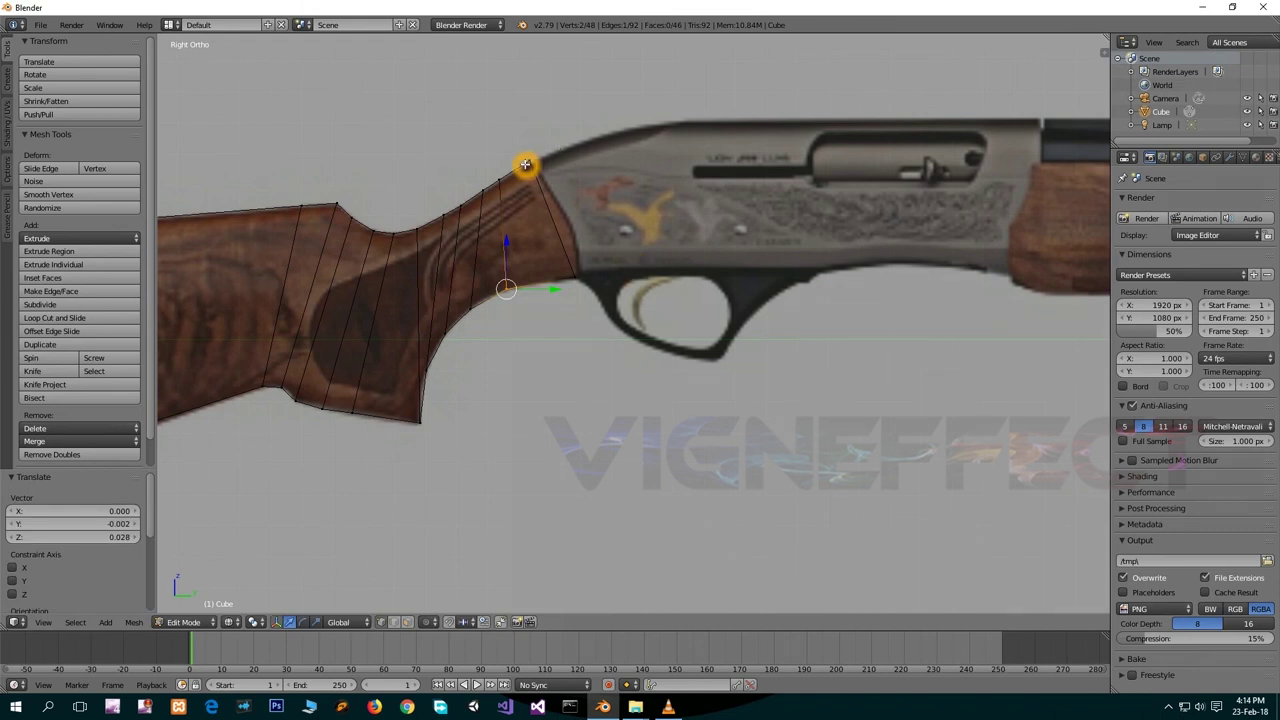
key("a")
key("b")
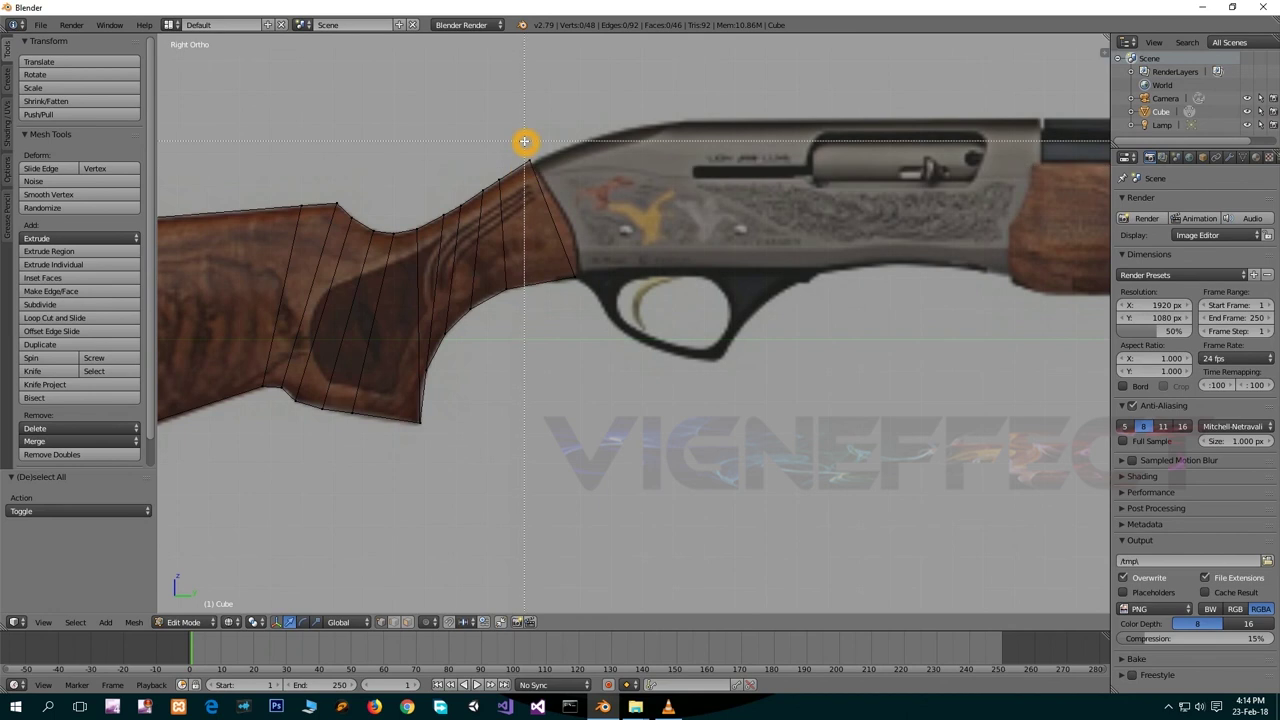